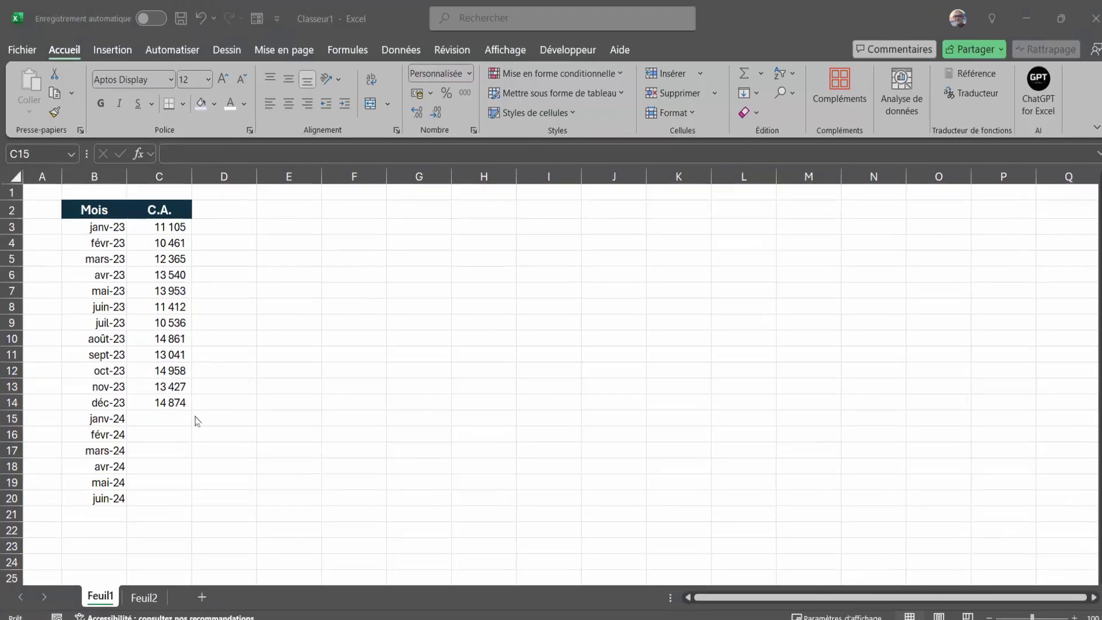
Select the twelve 2023 monthly sales, January through December 2023.
click(114, 226)
drag(126, 250, 175, 442)
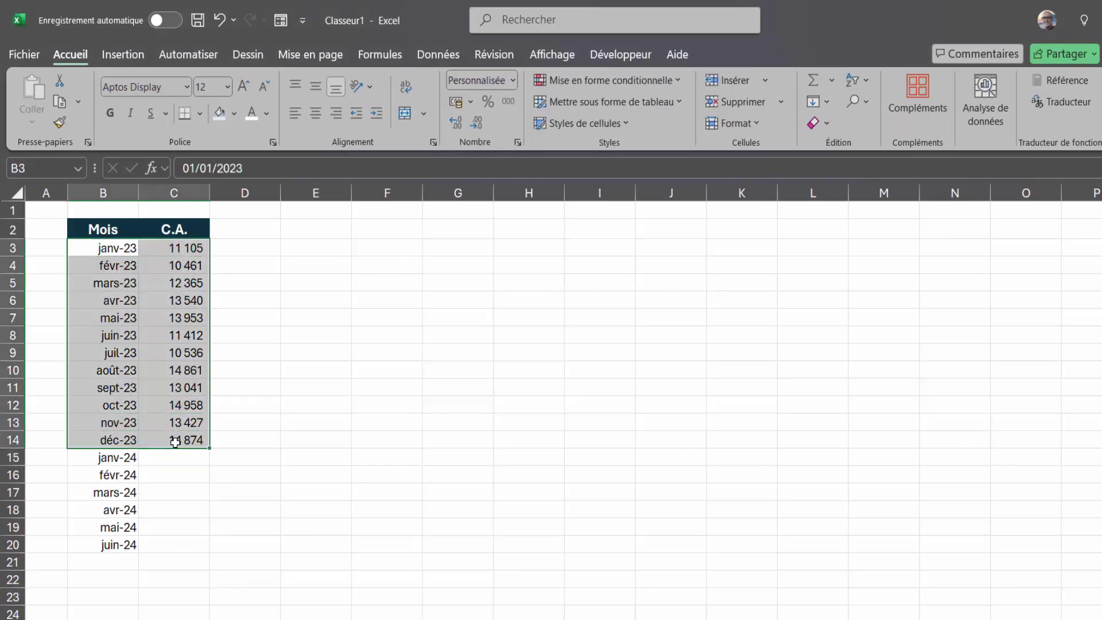
click(112, 249)
click(126, 441)
Enter =MOYENNE(C3:C14) in C15 to average 2023 revenue, giving 12 878.
click(195, 458)
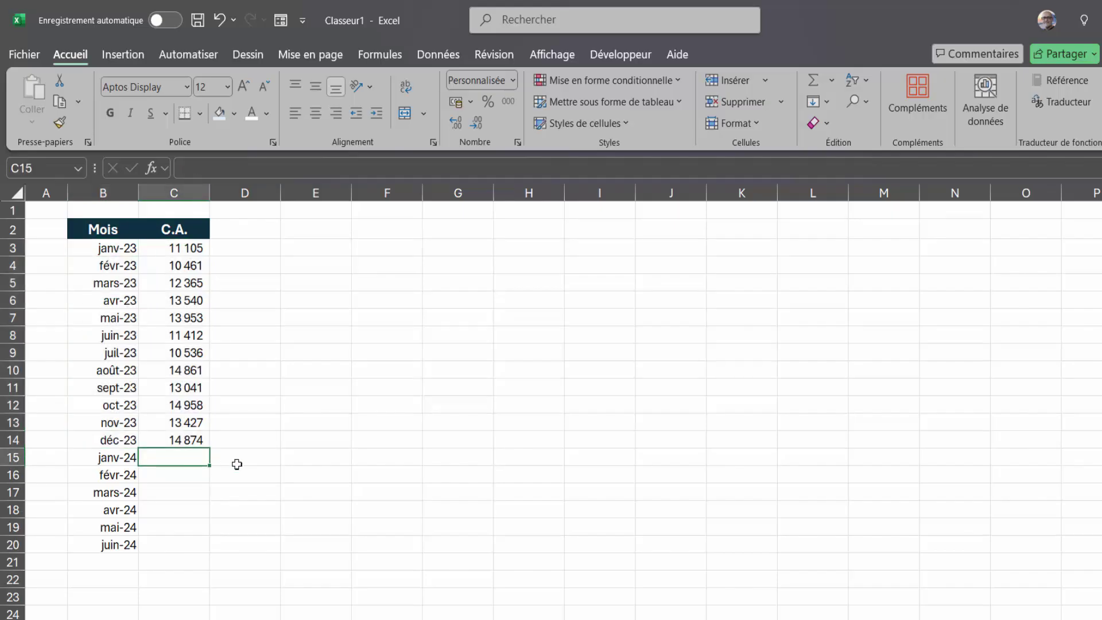
text(=)
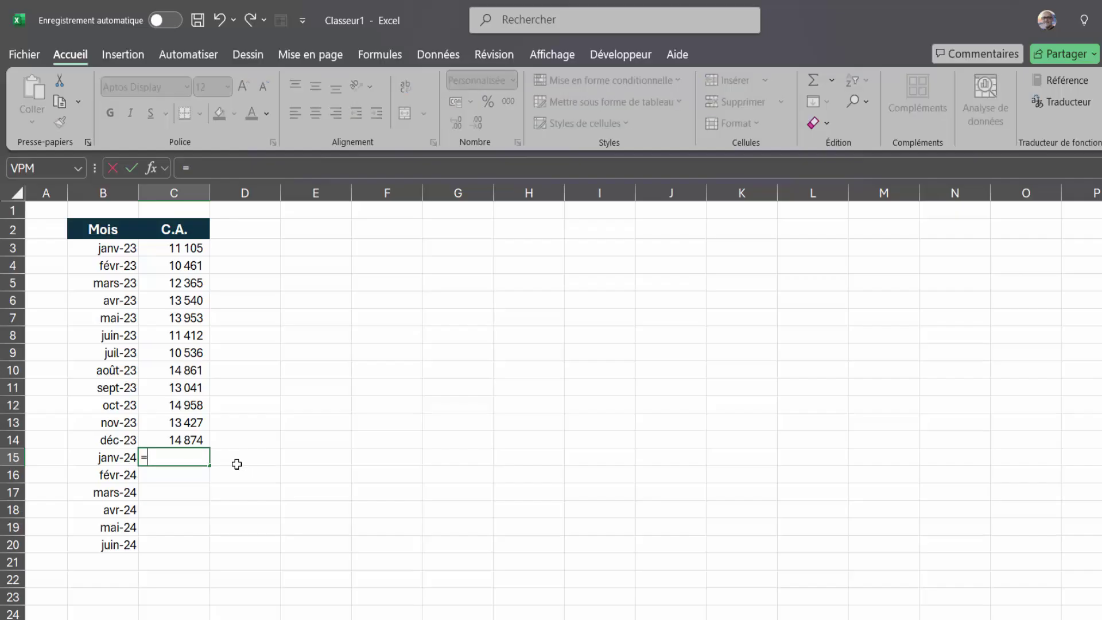
text(moyenn)
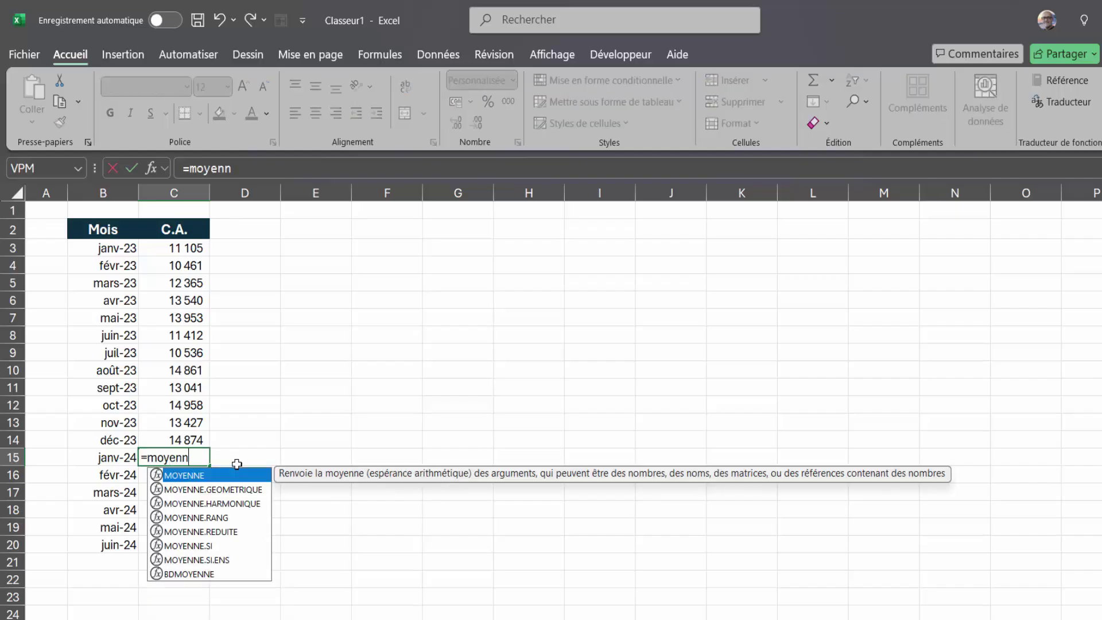
double_click(198, 476)
drag(197, 441, 196, 246)
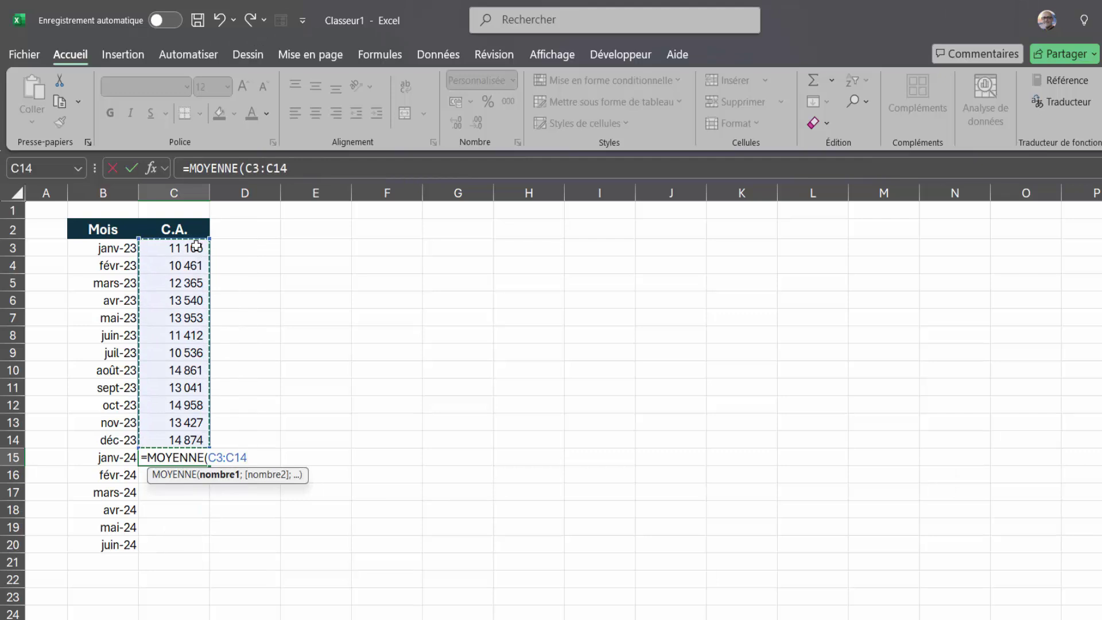
key(Return)
Copy the average formula down to June 2024 to get rolling averages like 13 025.
click(201, 462)
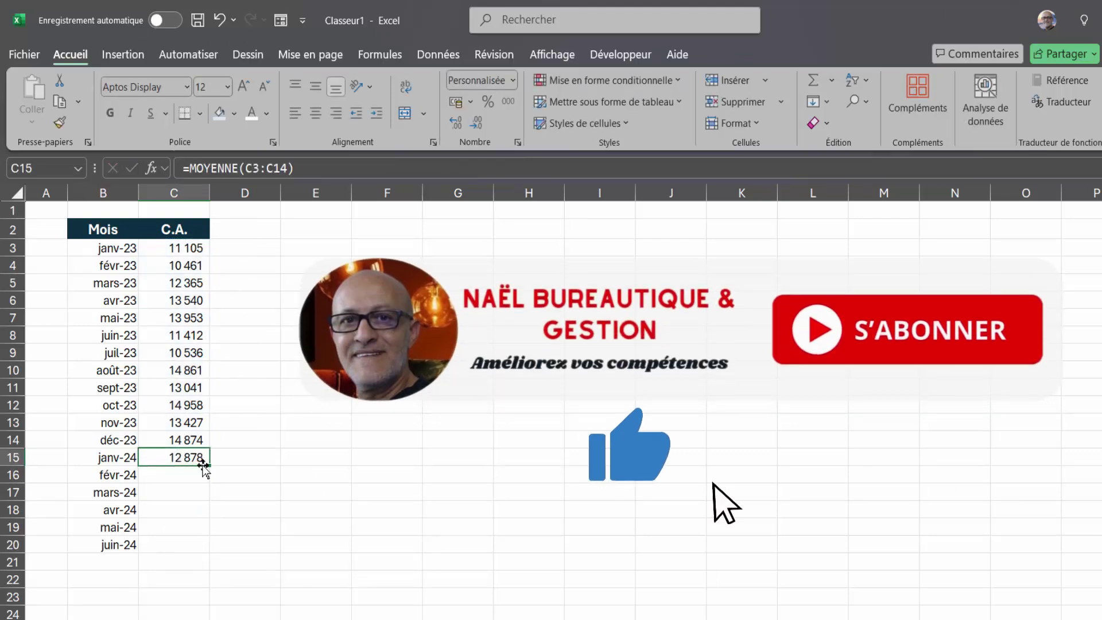
drag(203, 466, 205, 552)
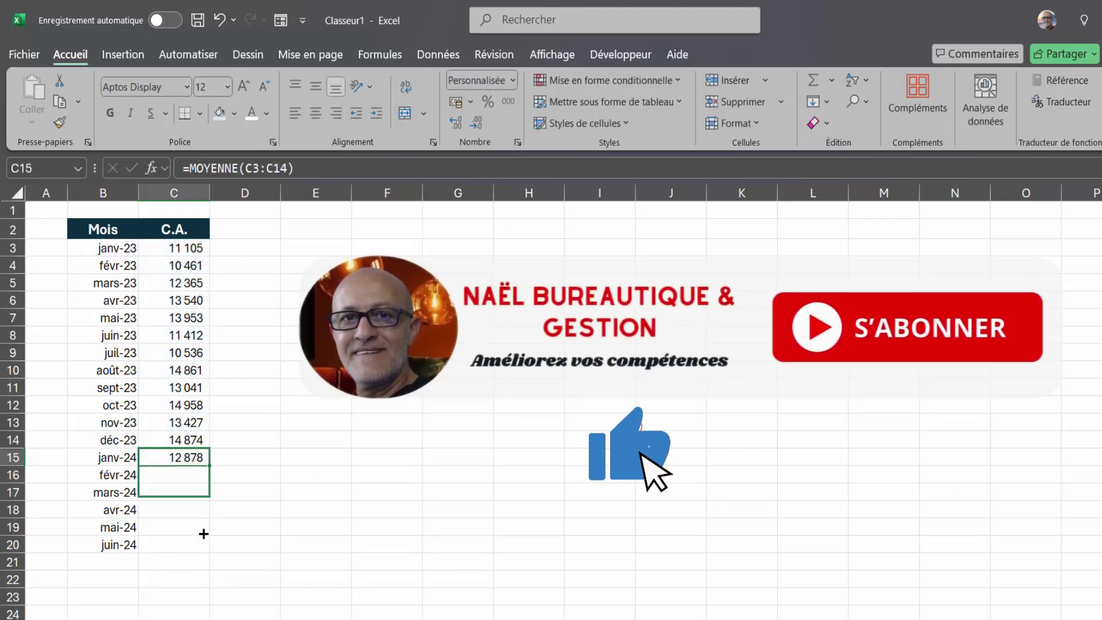
click(174, 471)
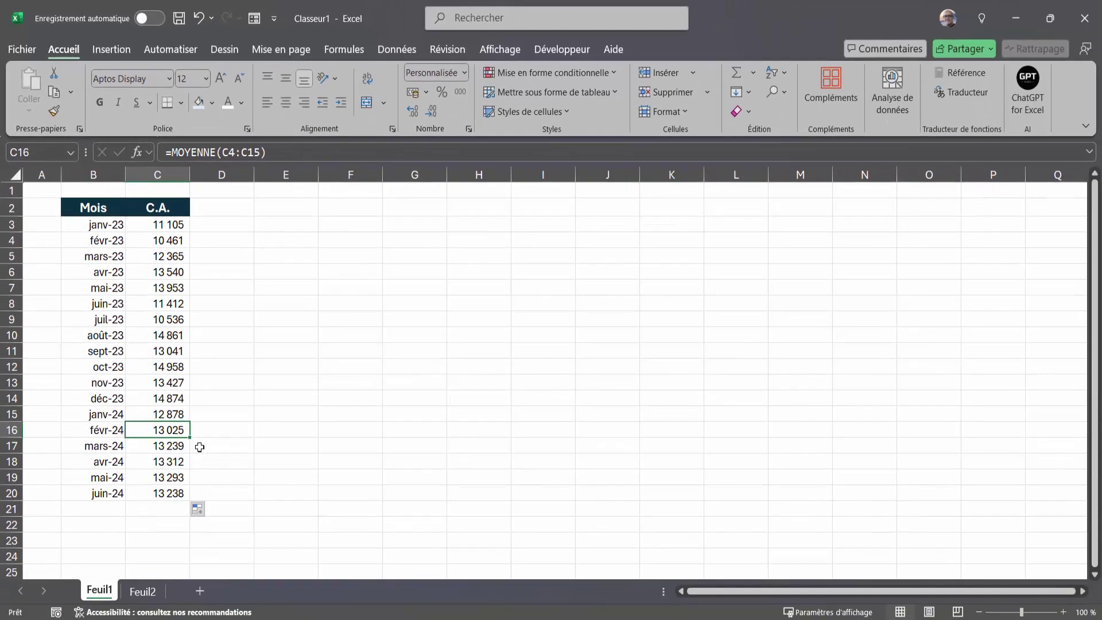
Undo the averages and start =TENDANCE in C15 with known values C3:C14 and known months B3:B14.
key(ctrl+z)
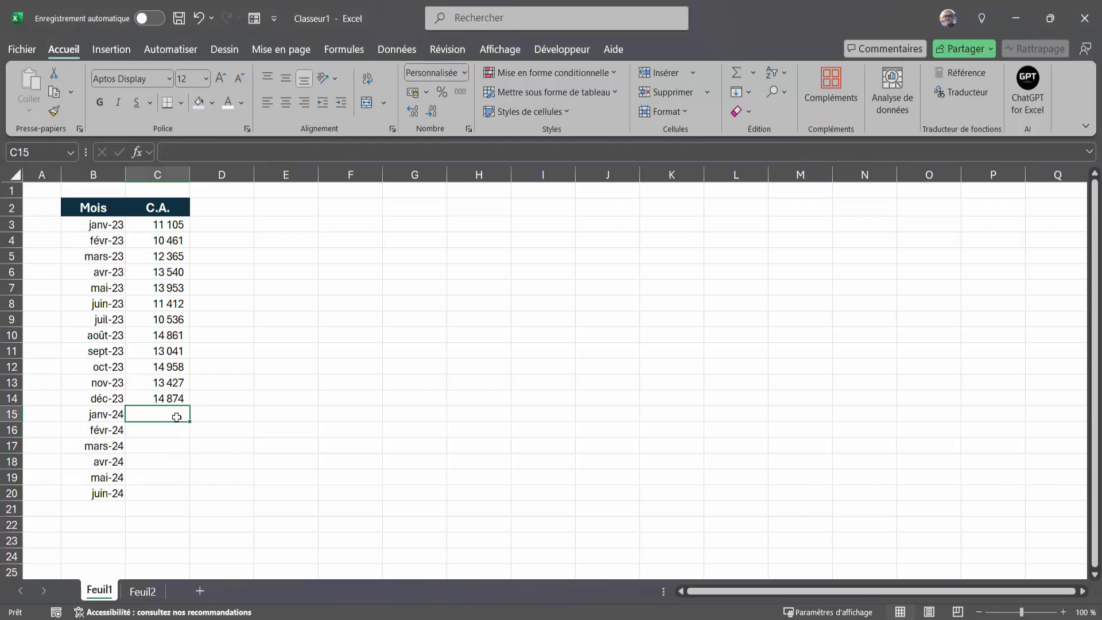
text(=tendance()
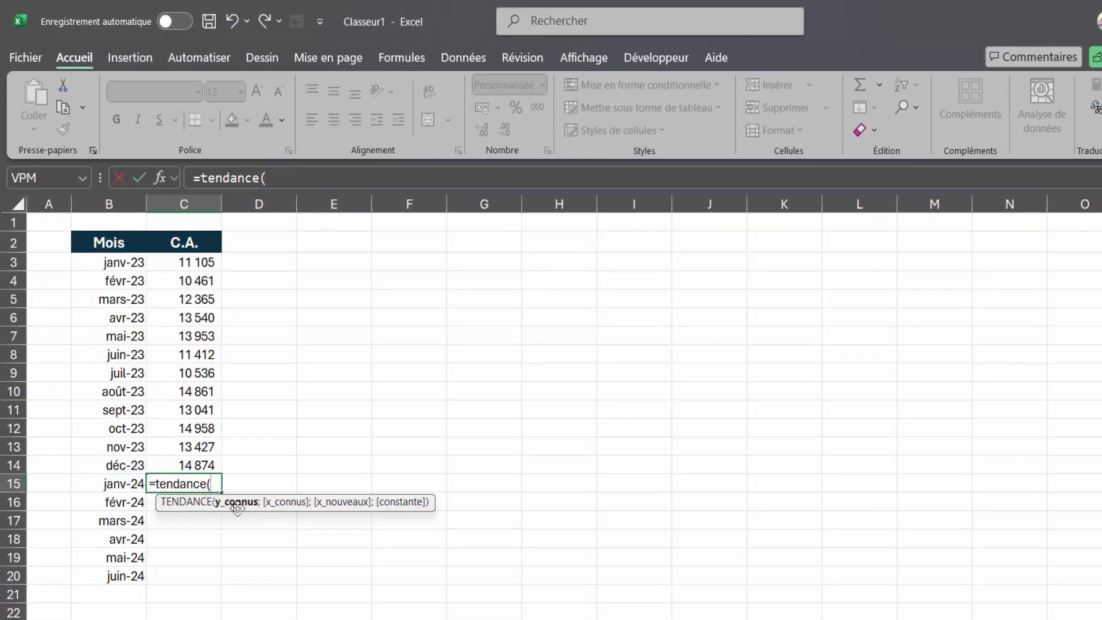
drag(185, 464, 198, 264)
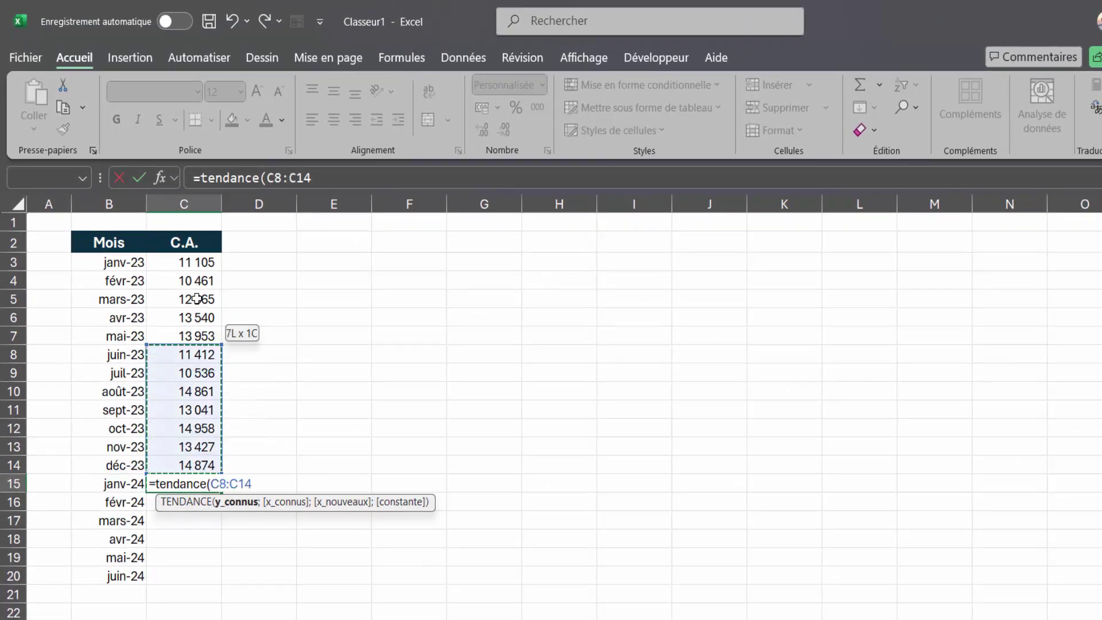
text(;)
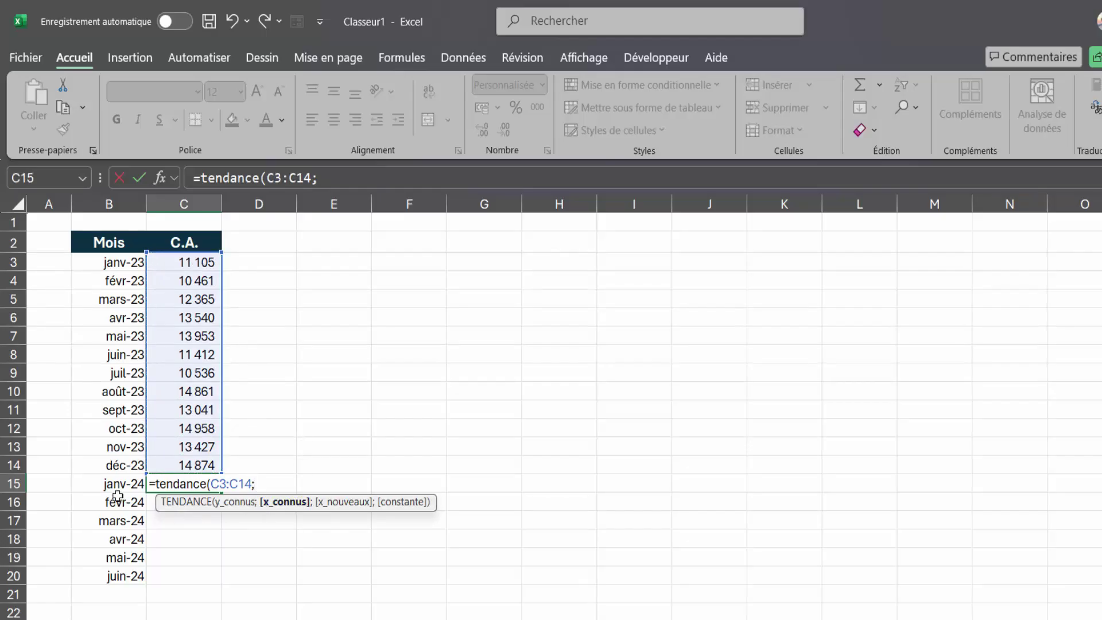
click(117, 485)
click(121, 461)
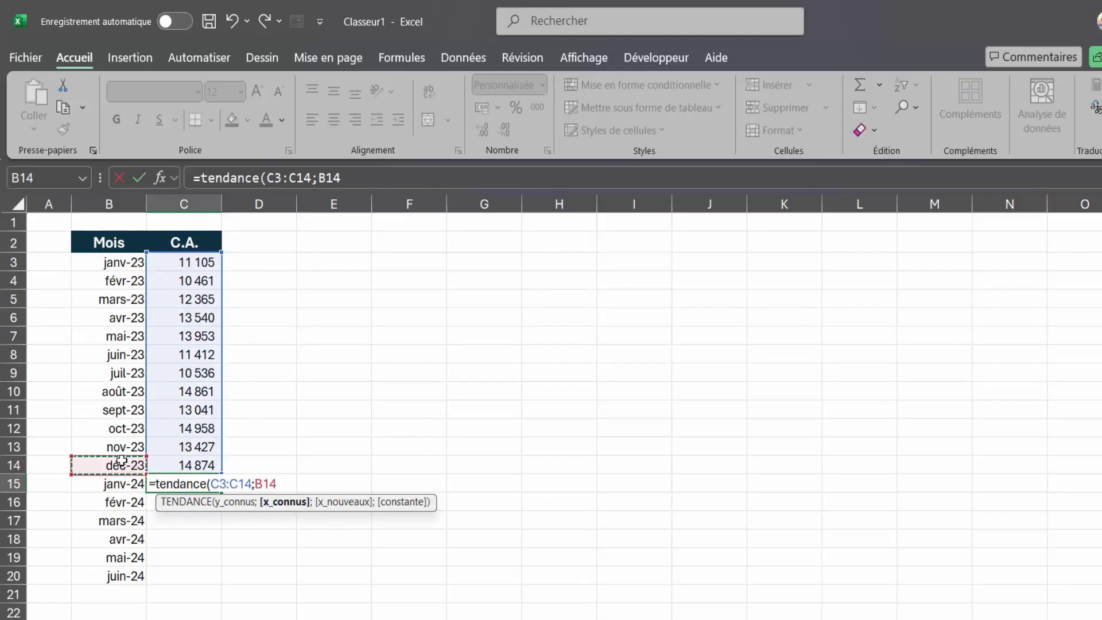
drag(121, 460, 123, 266)
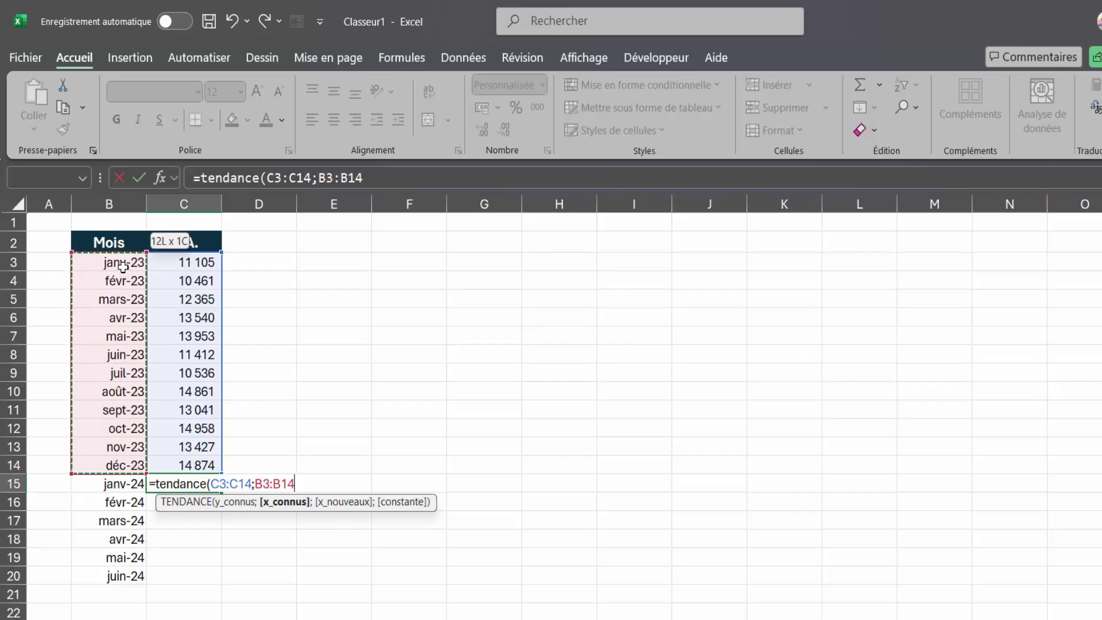
Finish TENDANCE with B15:B20 as new months, forecasting 14 828 to 16 321.
text(;)
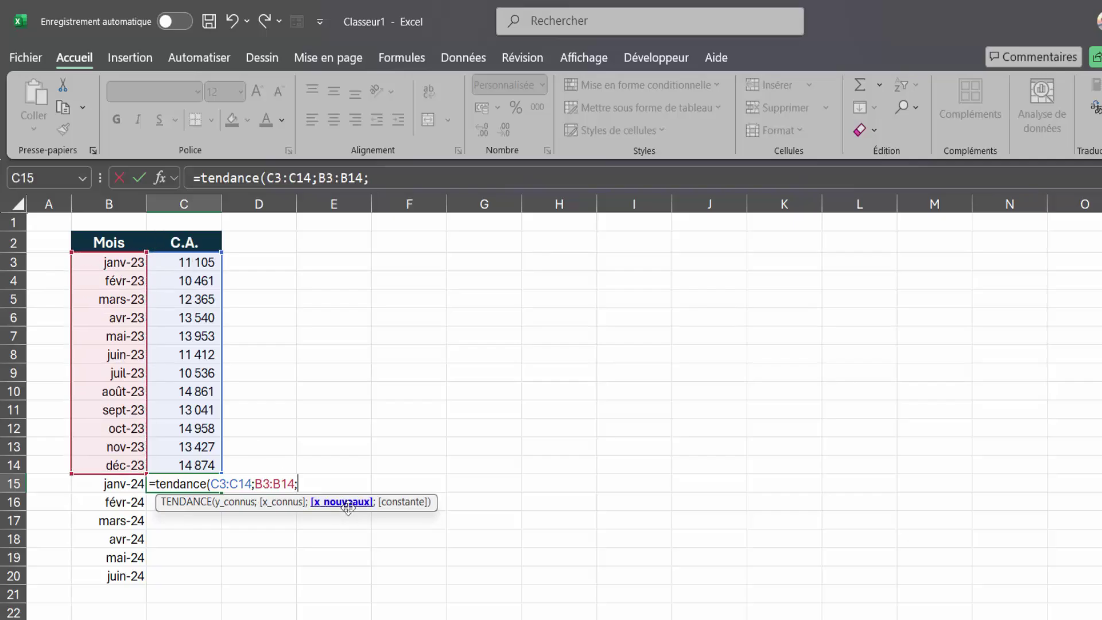
drag(123, 487, 123, 574)
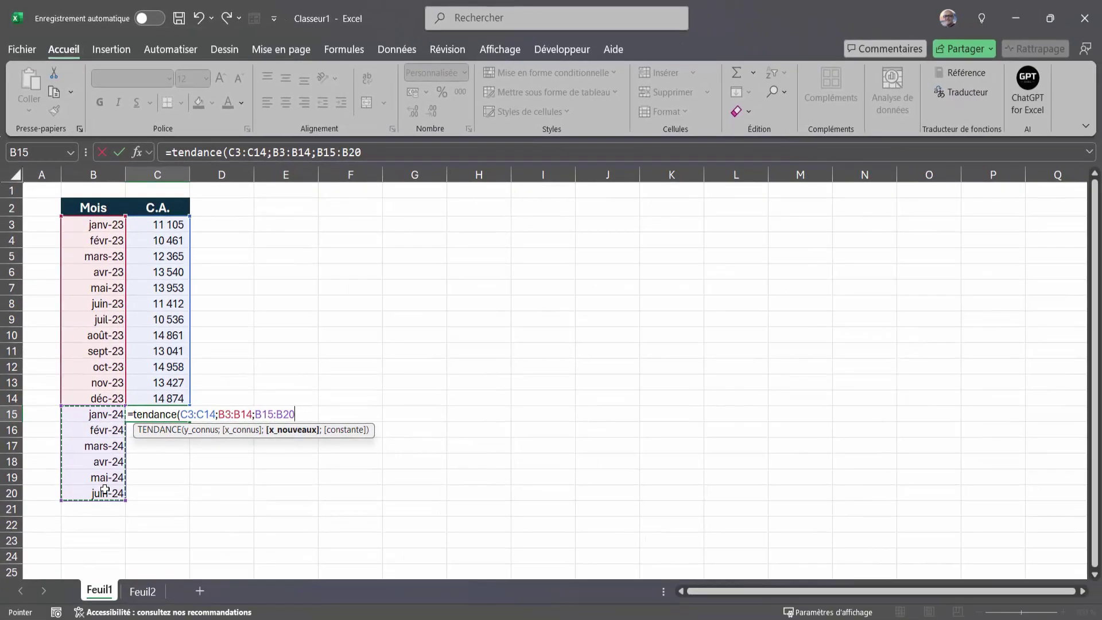
key(Return)
click(177, 413)
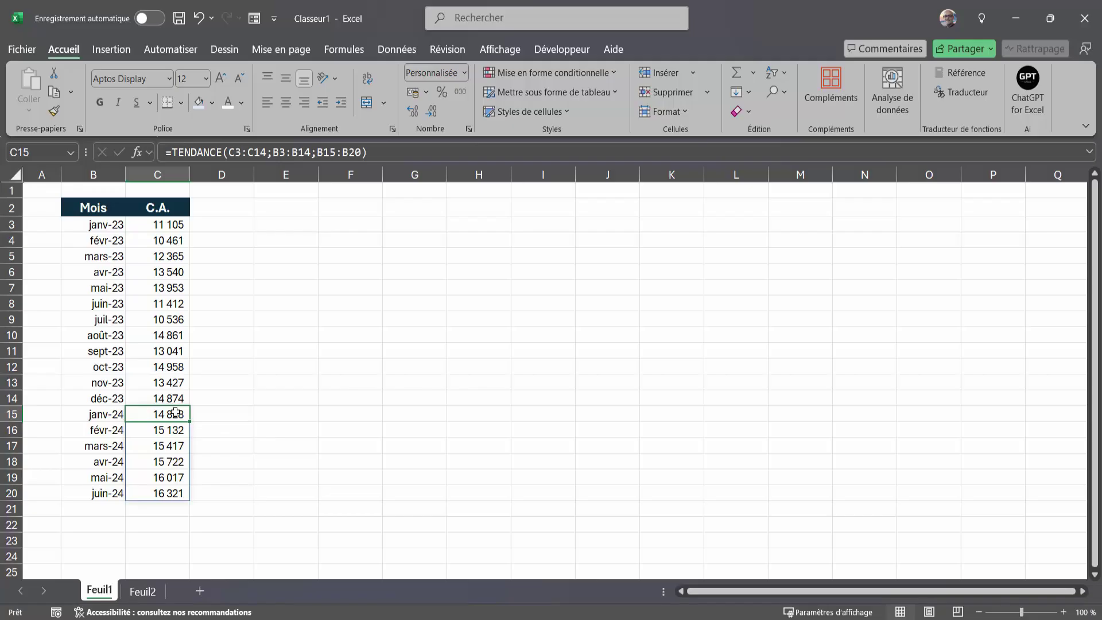
Clear the trend forecasts and start a PREVISION.ETS formula in the January 2024 cell.
key(Delete)
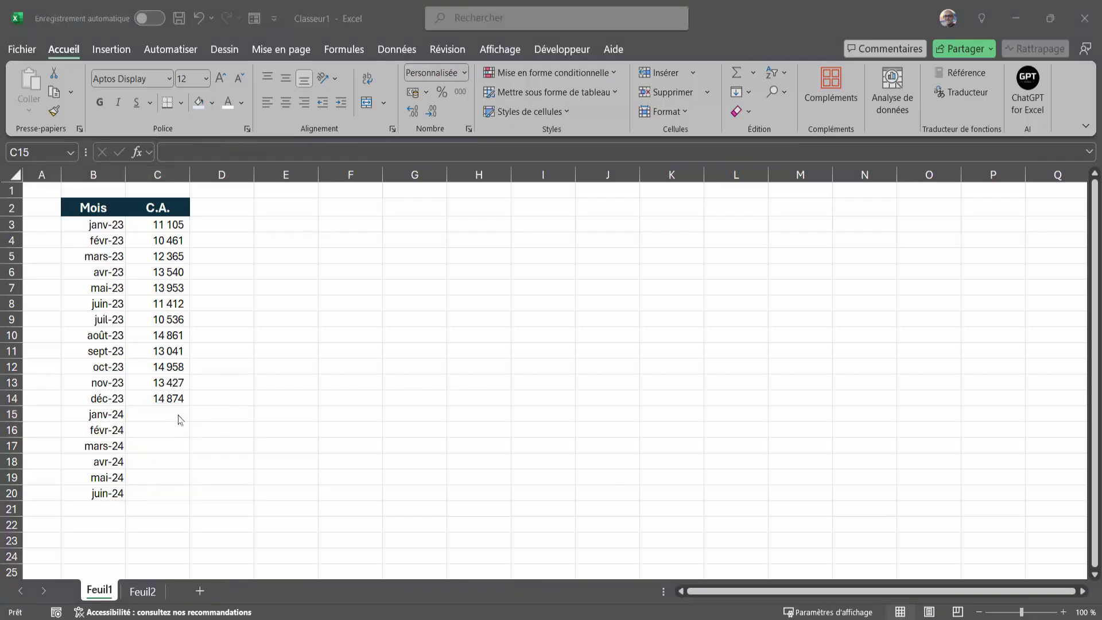
click(177, 414)
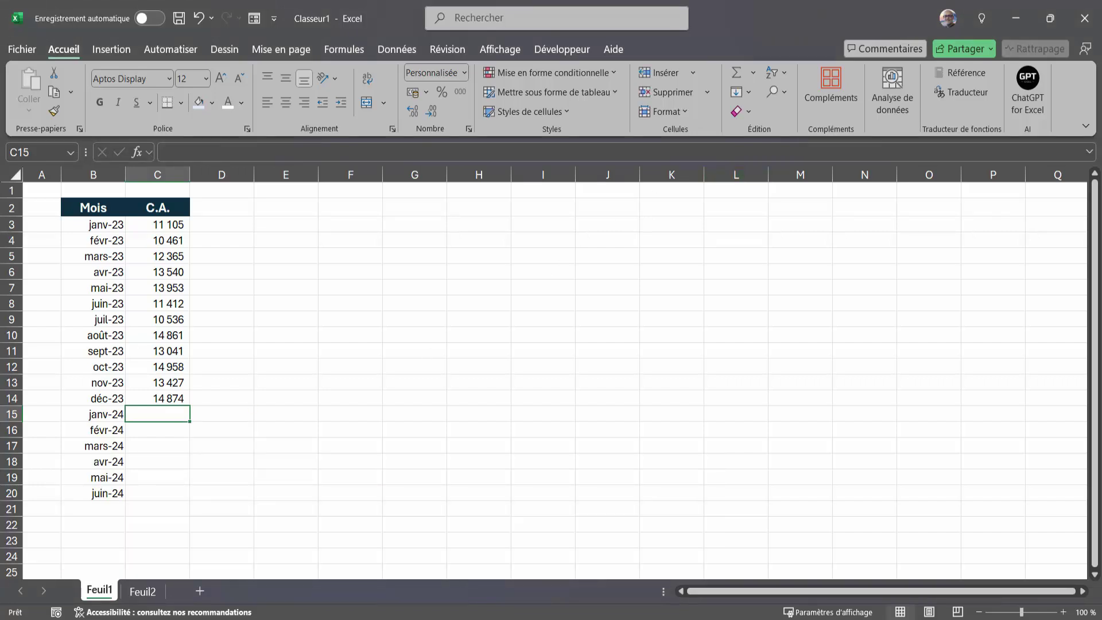
click(158, 413)
text(=pre)
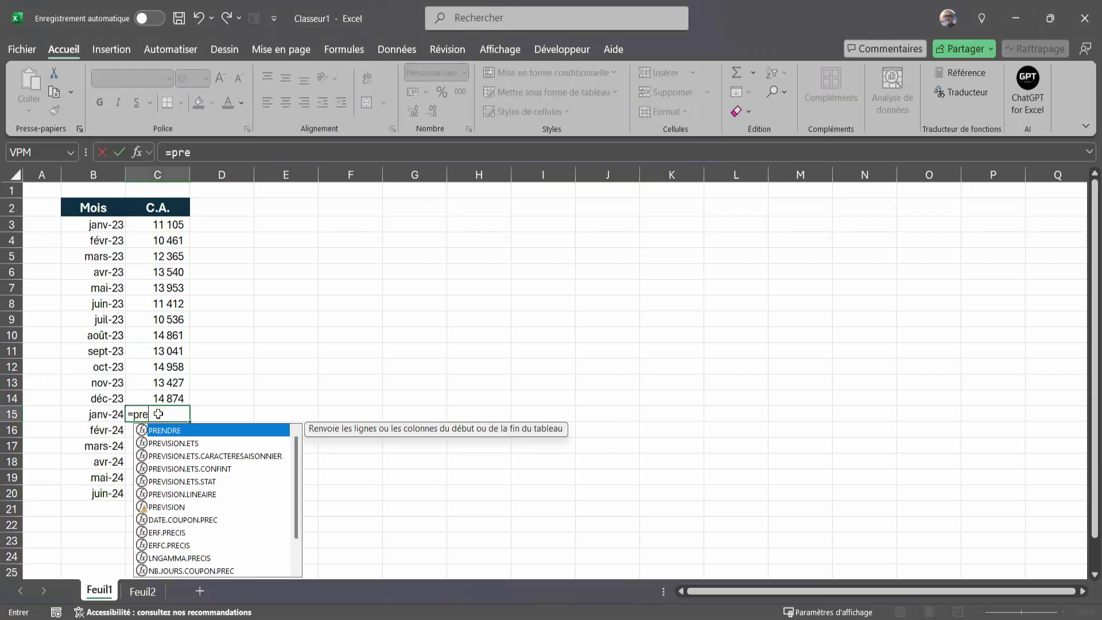
text(vision)
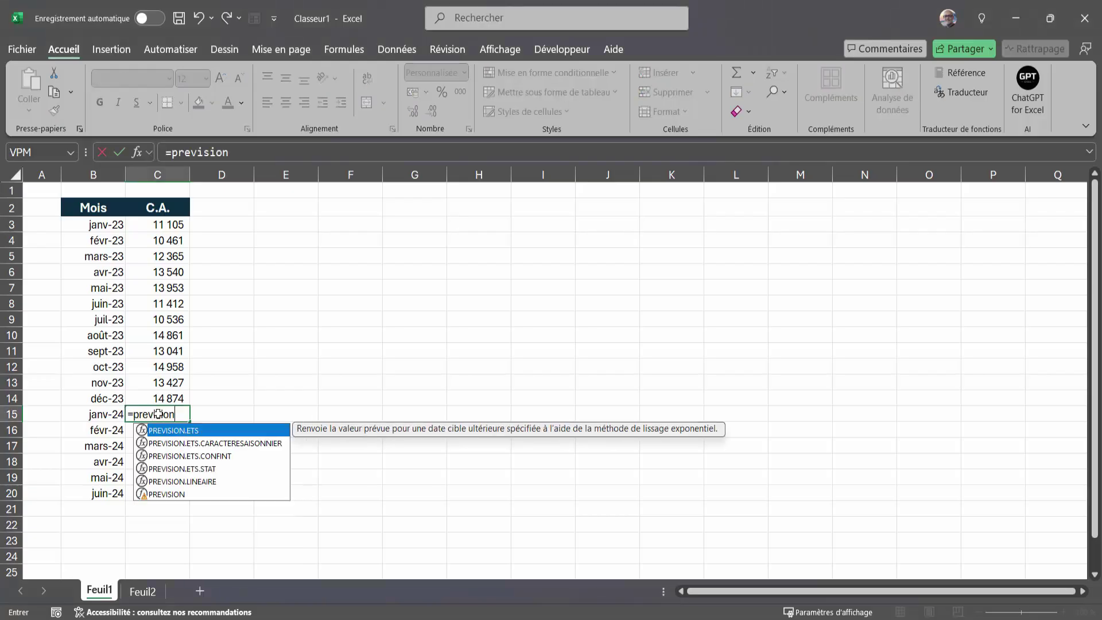
key(Tab)
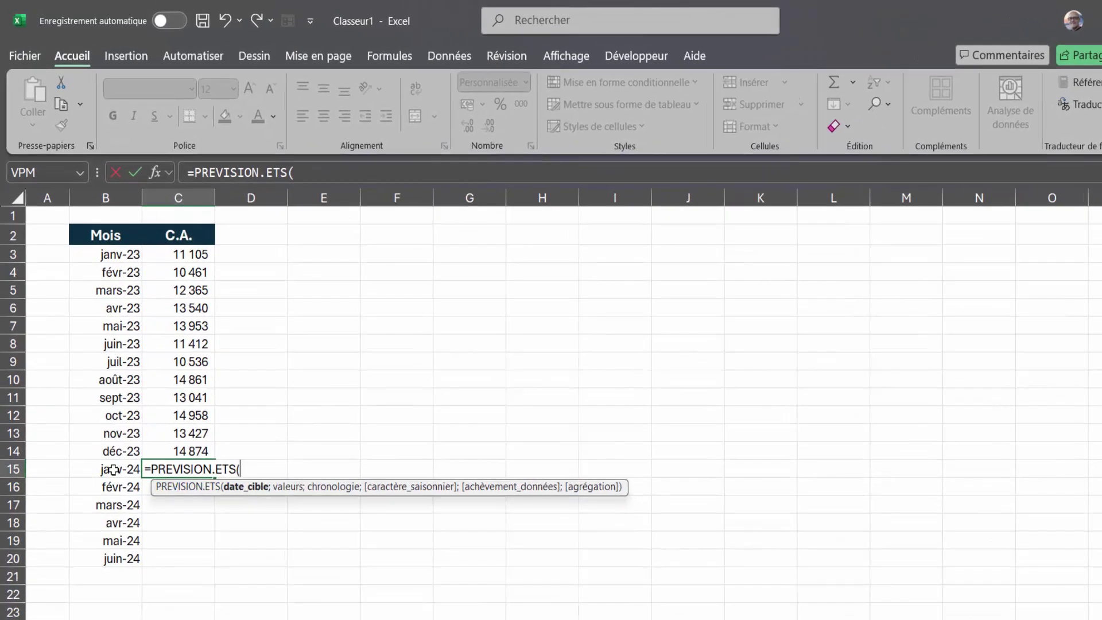
Complete =PREVISION.ETS(B15;C3:C14;B3:B14), forecasting 14 712 for January 2024.
click(113, 469)
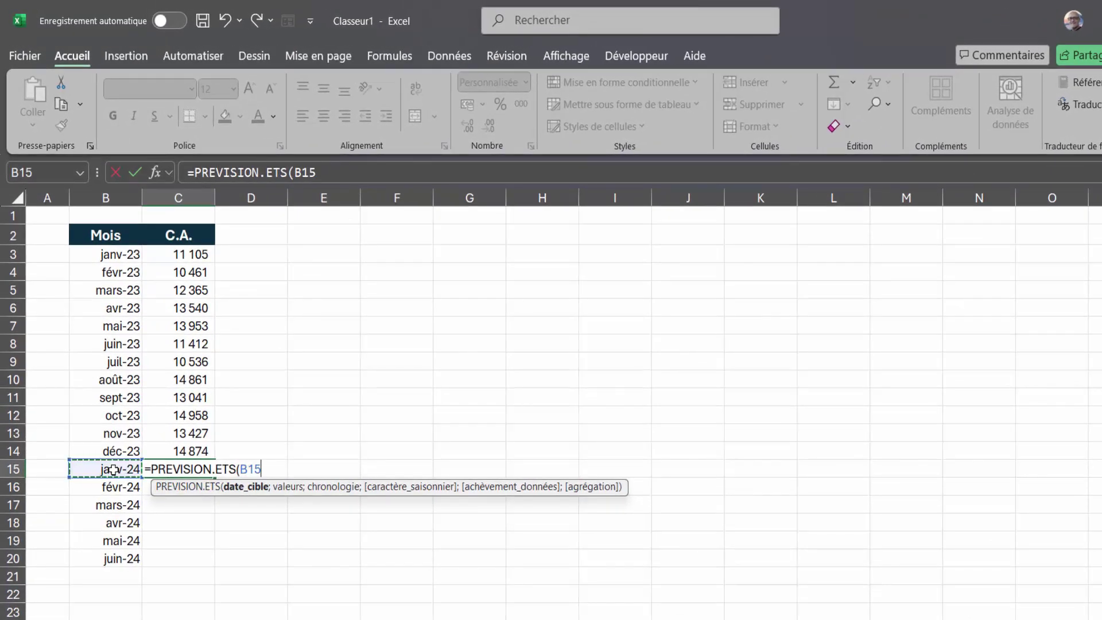
text(;)
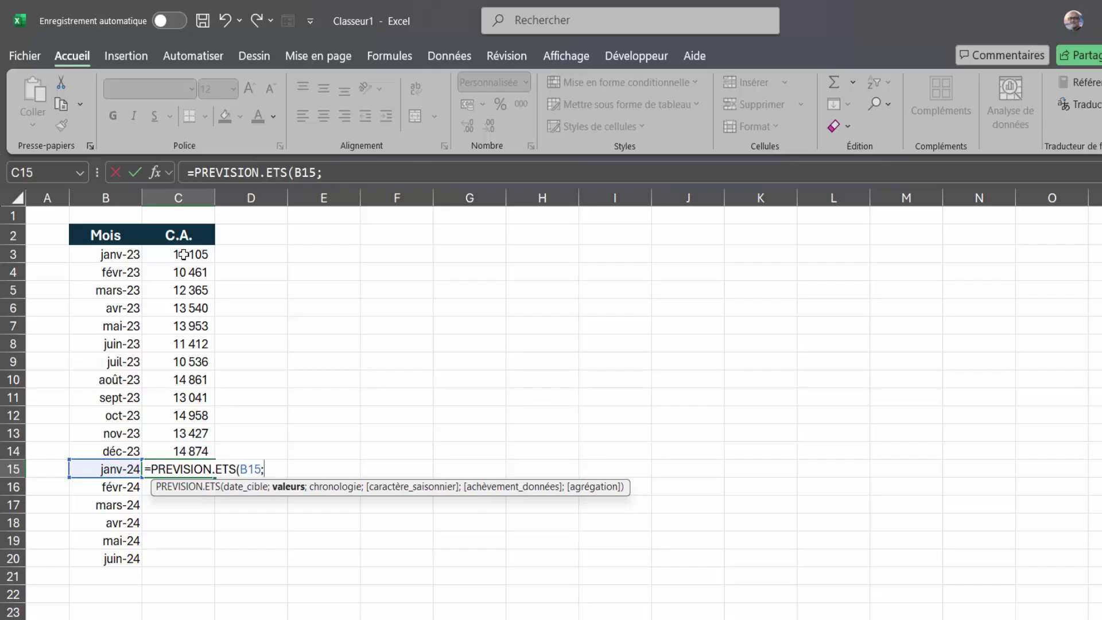
drag(183, 254, 179, 451)
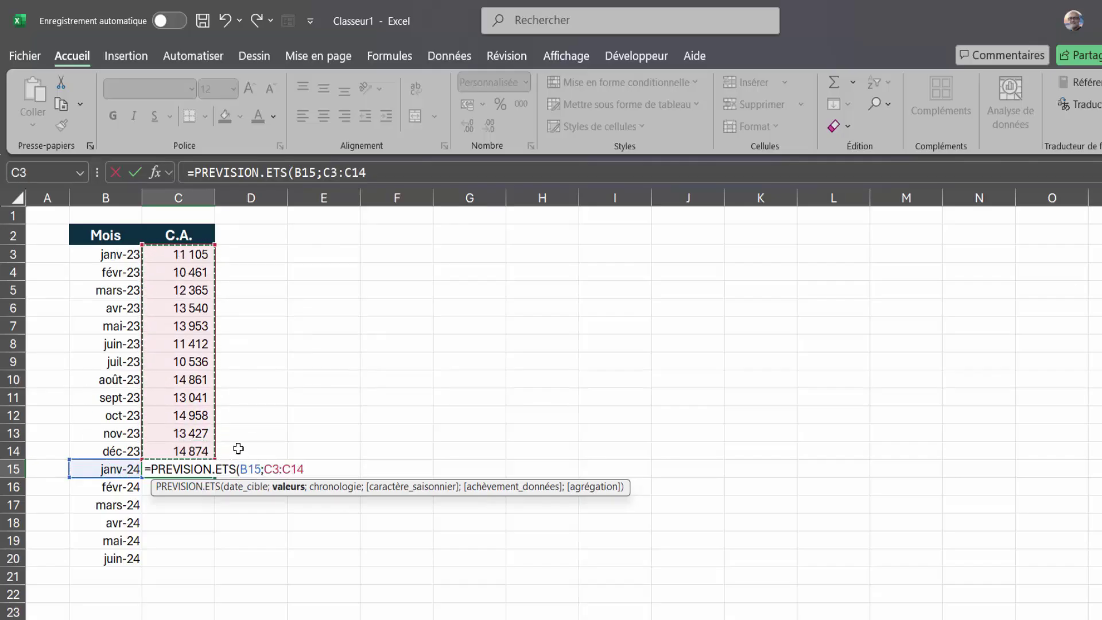
text(;)
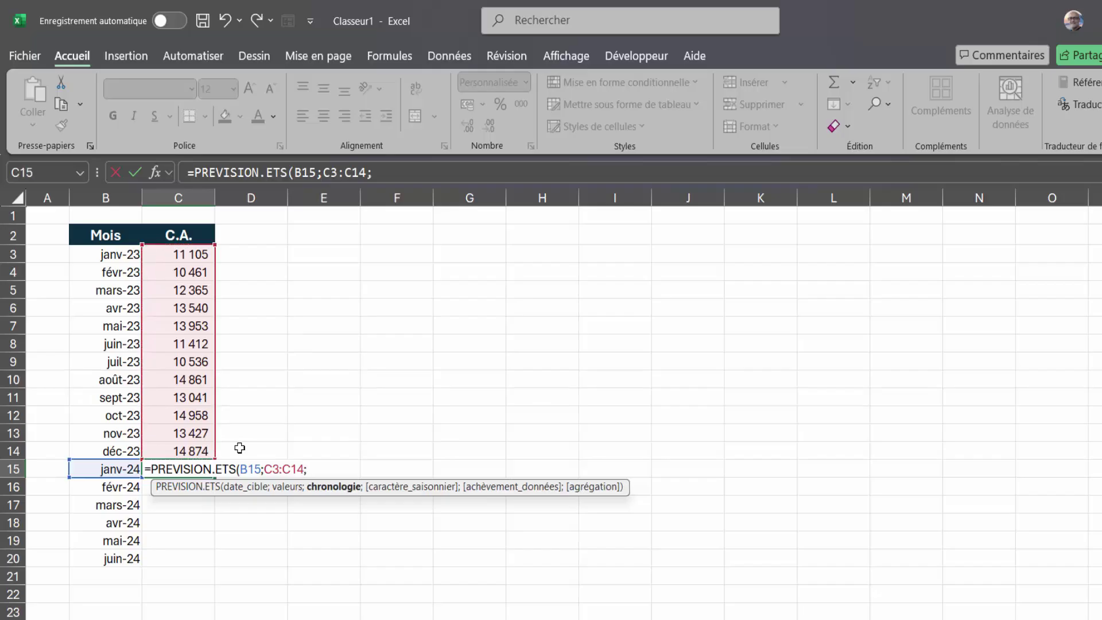
click(112, 259)
drag(112, 257, 122, 453)
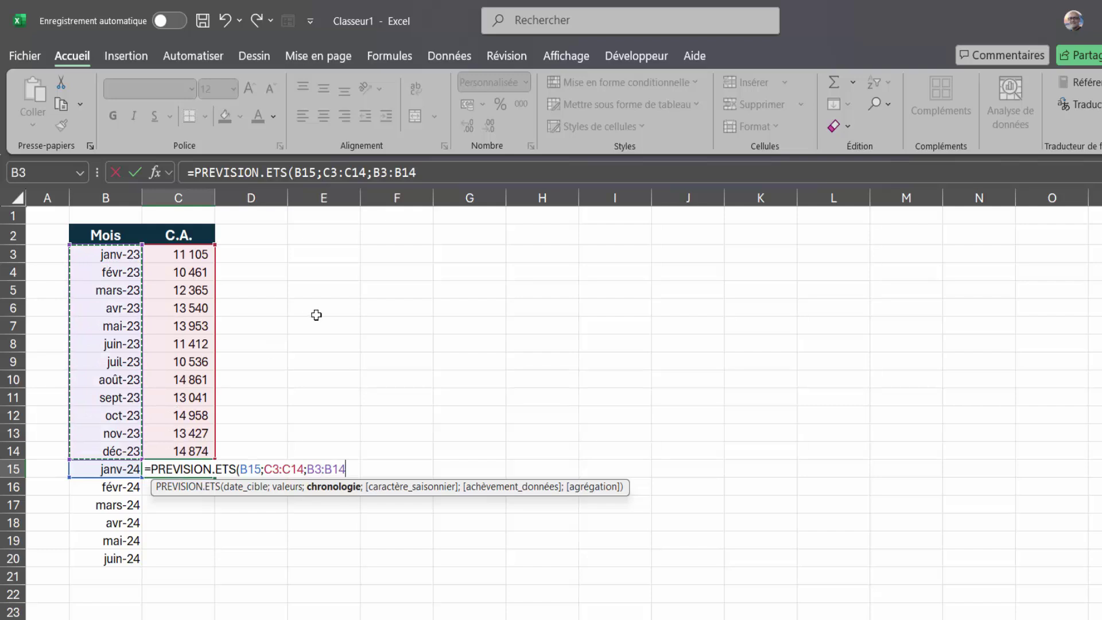
text())
key(Return)
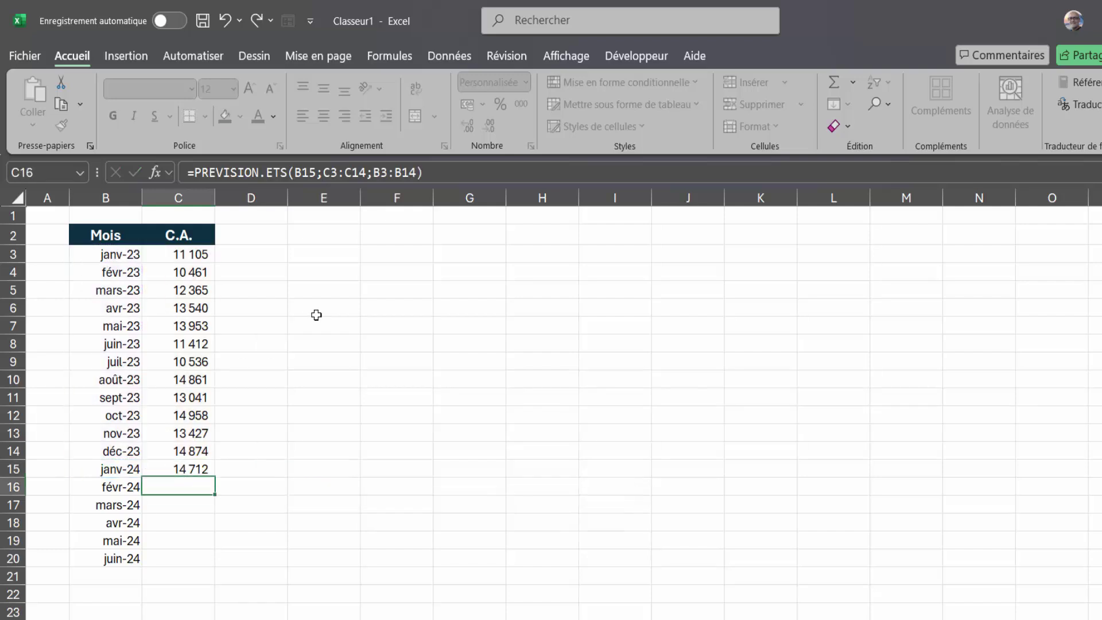
Copy the C15 forecast down to C20, giving 15 051 up to 16 295.
scroll(195, 478, down, 1)
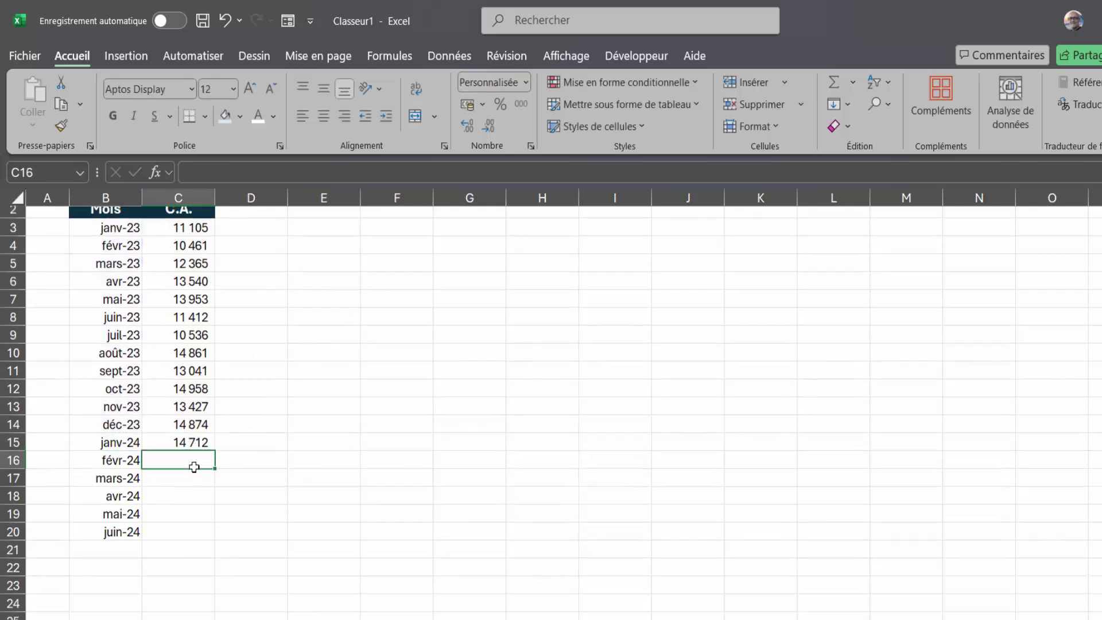
click(198, 418)
drag(215, 423, 212, 506)
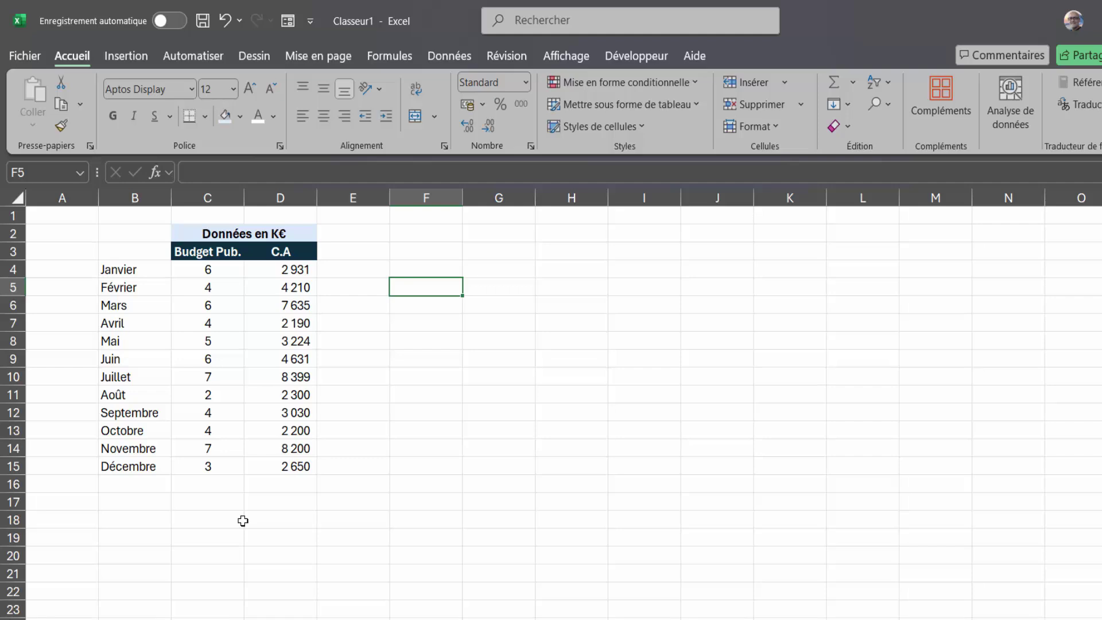
Enter =COEFFICIENT.CORRELATION(D4:D15;C4:C15) in C18.
click(192, 520)
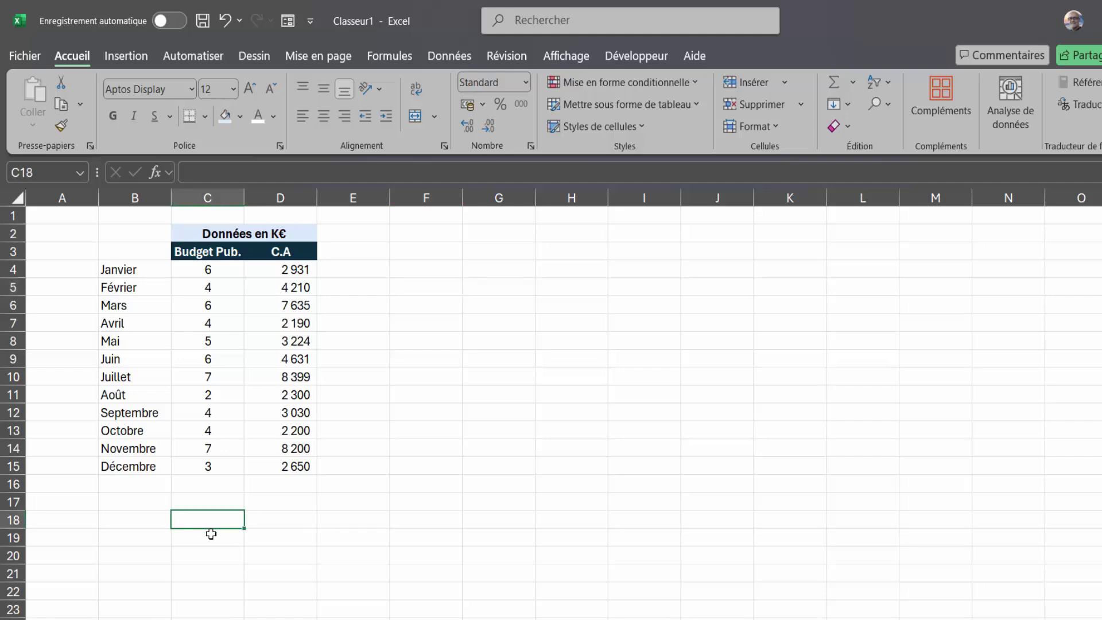
text(=coeff)
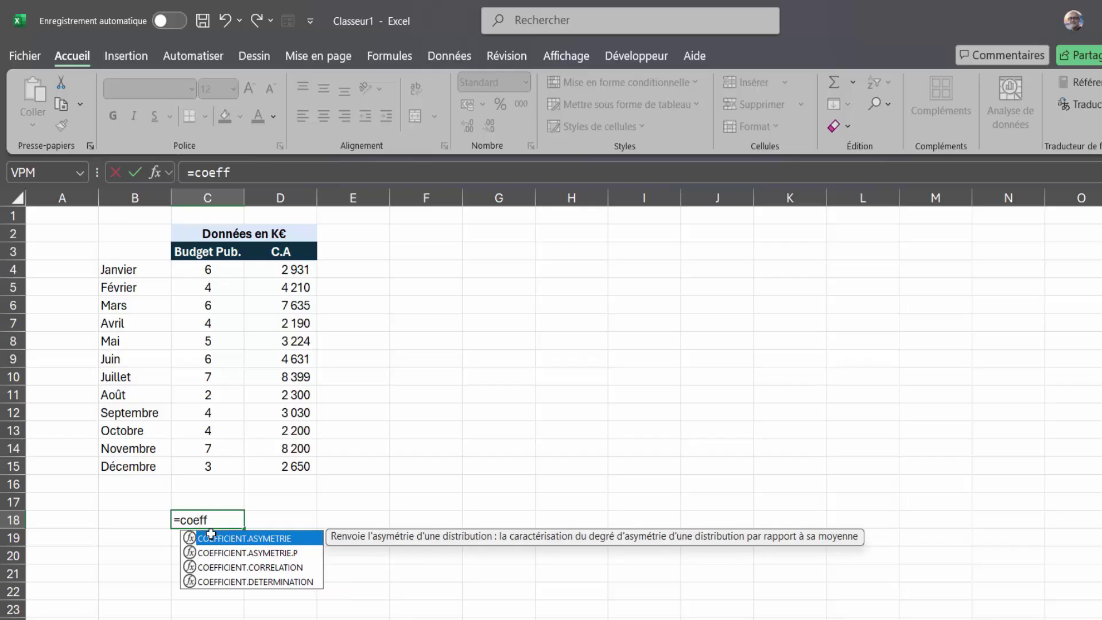
click(241, 570)
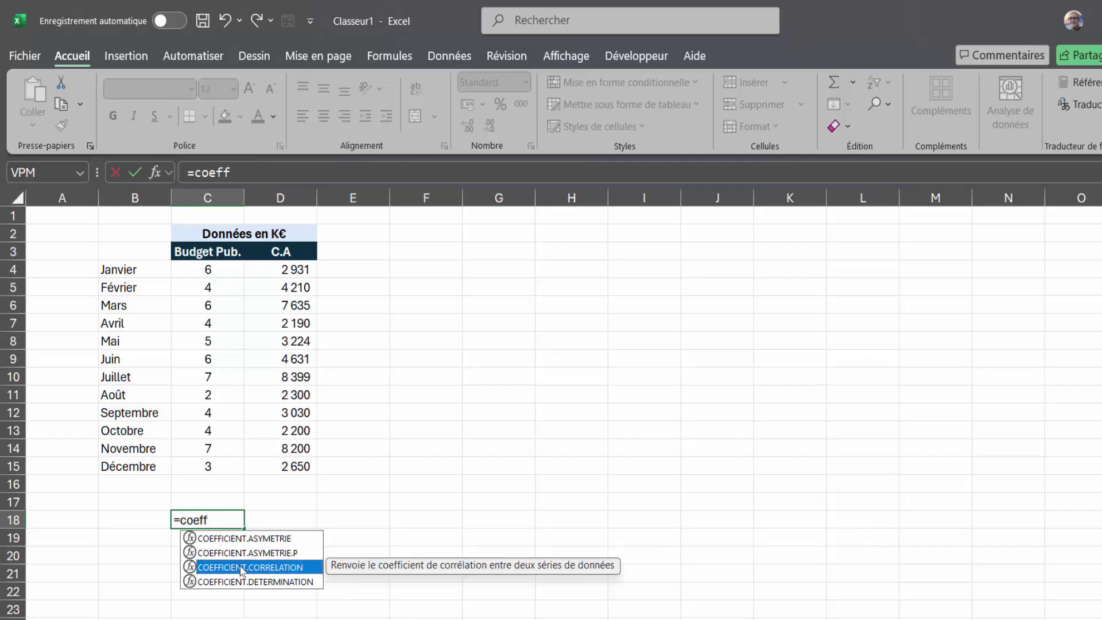
double_click(241, 570)
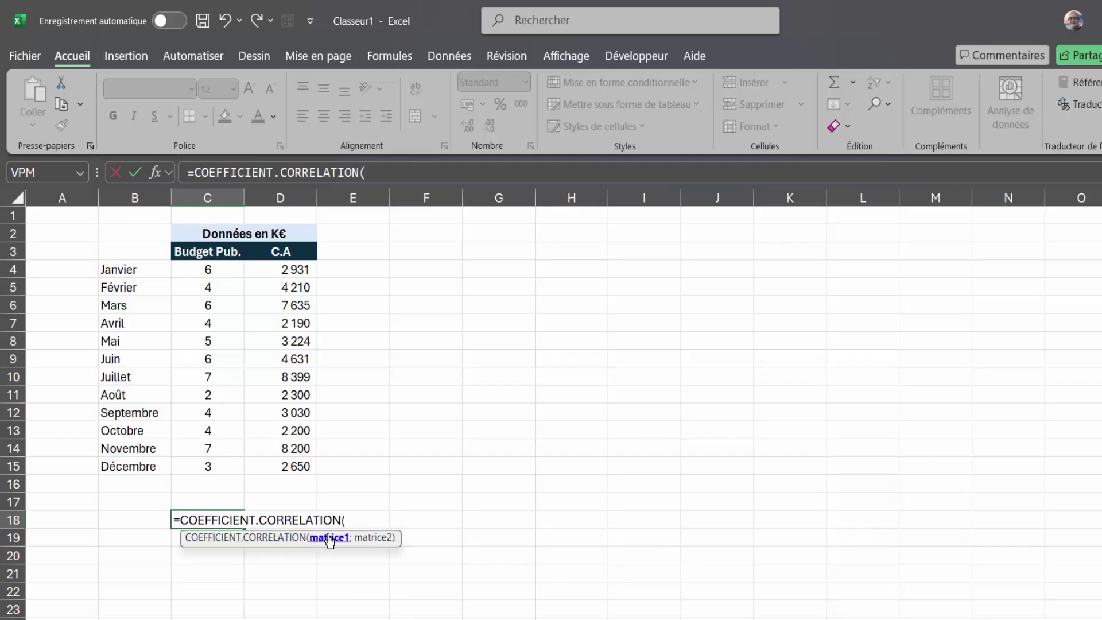
drag(287, 275, 287, 469)
text(;)
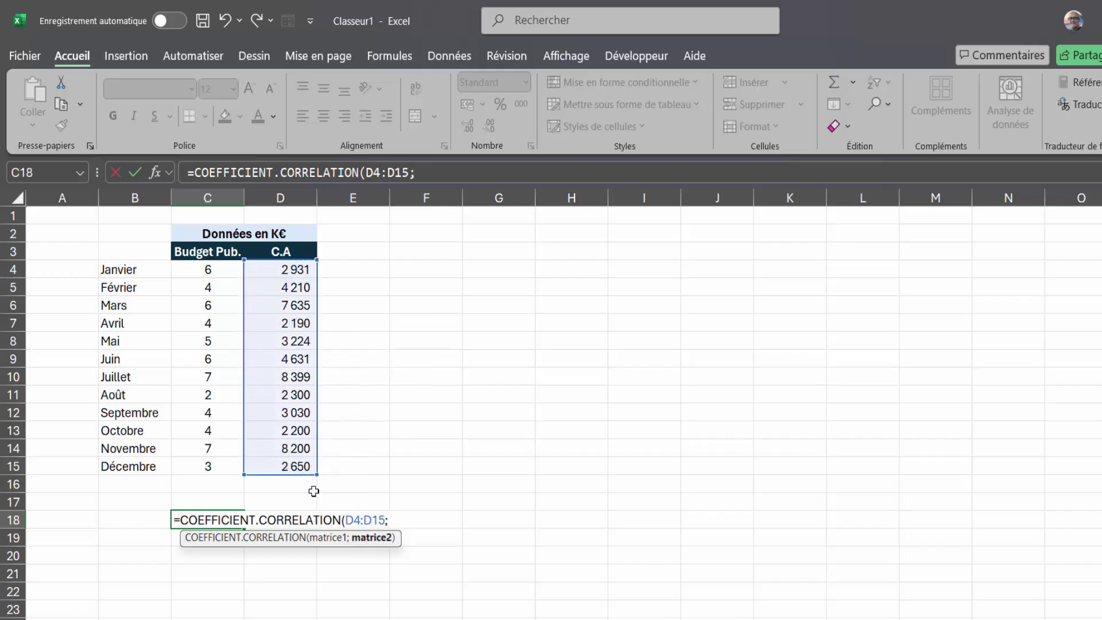
drag(208, 271, 209, 467)
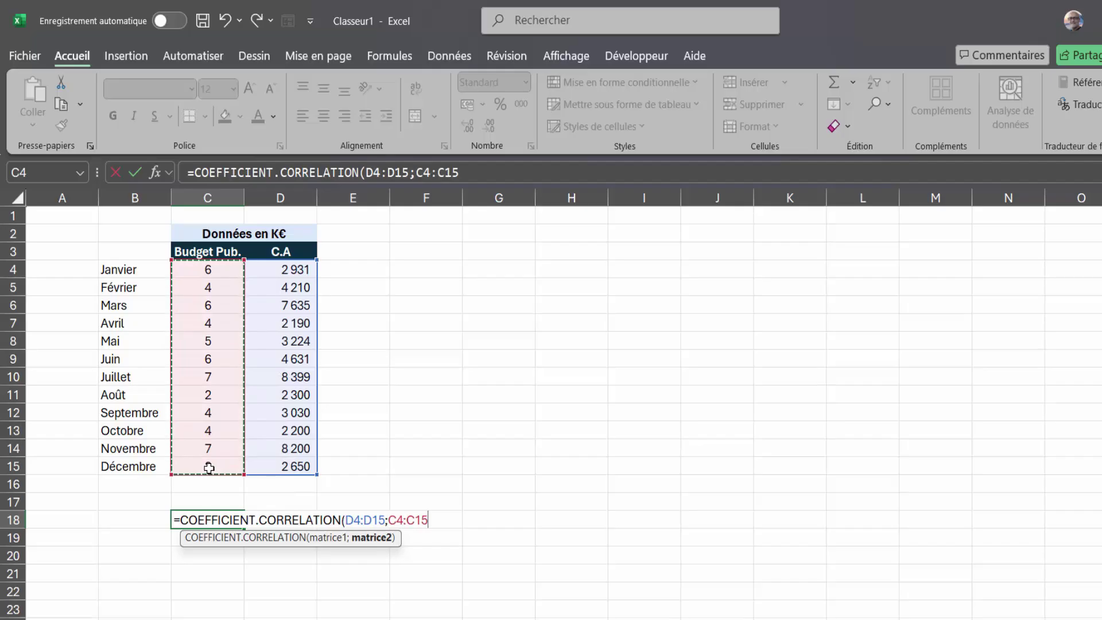
text())
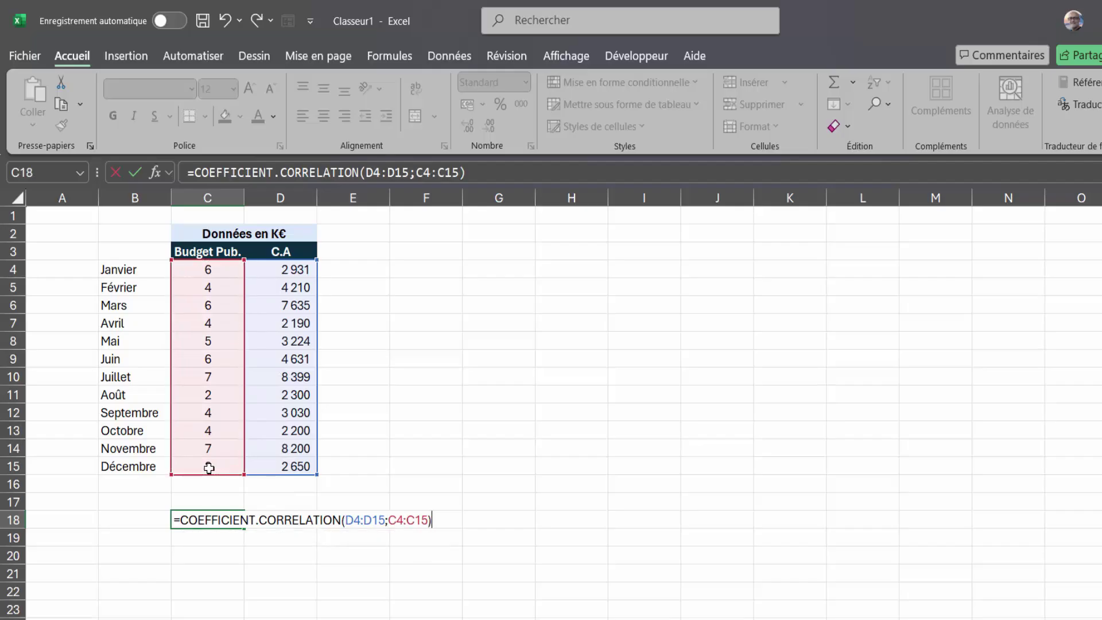
key(Return)
Format the C18 correlation as a percentage, showing 79%.
click(214, 519)
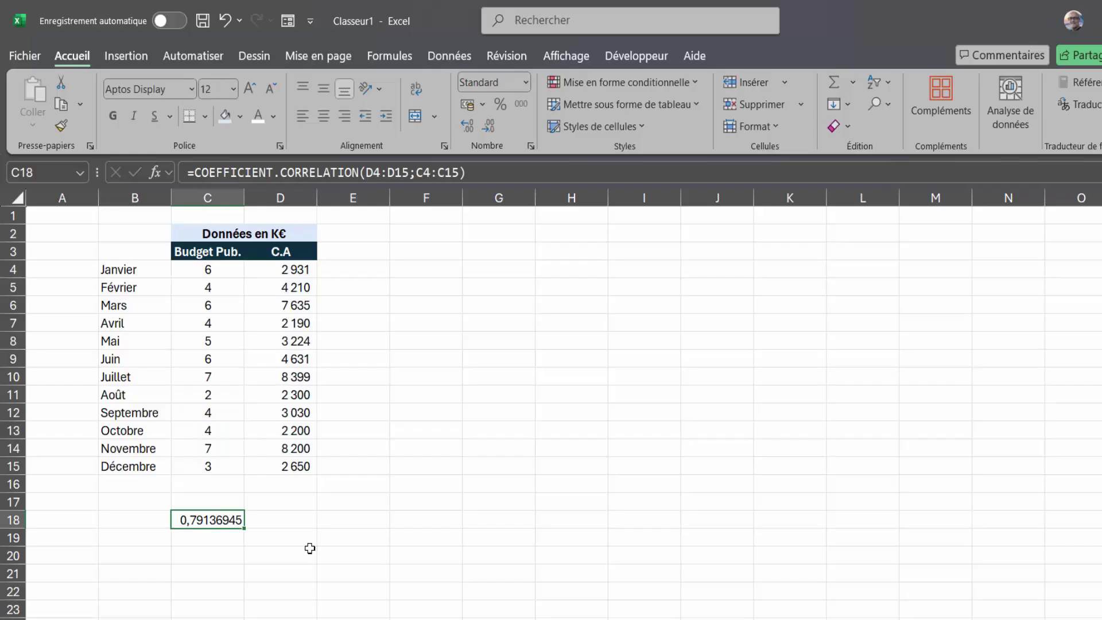
click(499, 106)
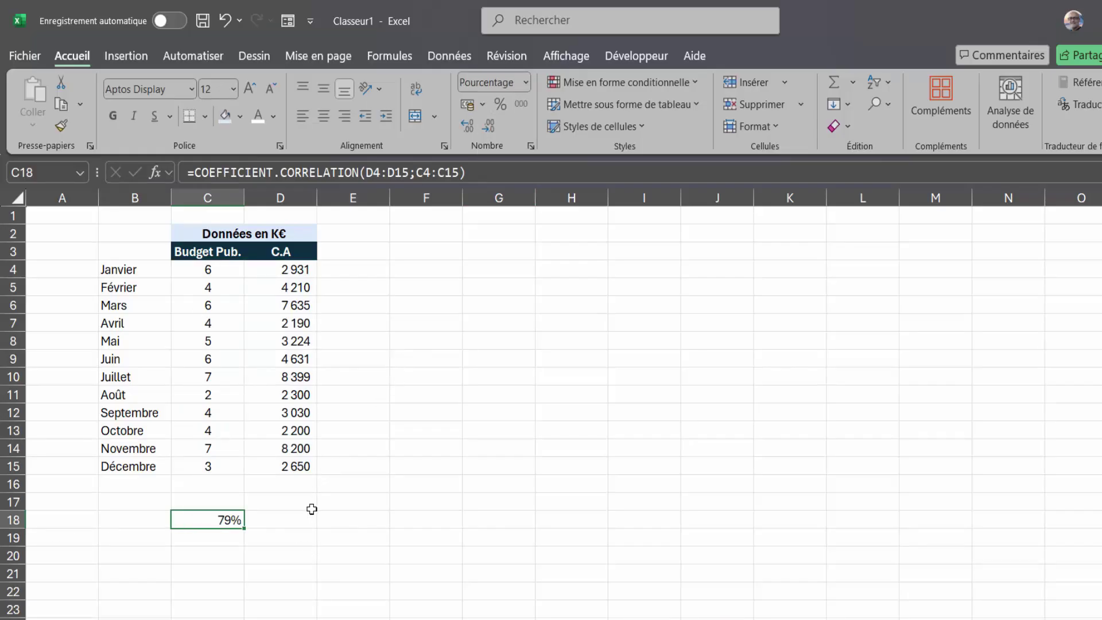
click(356, 525)
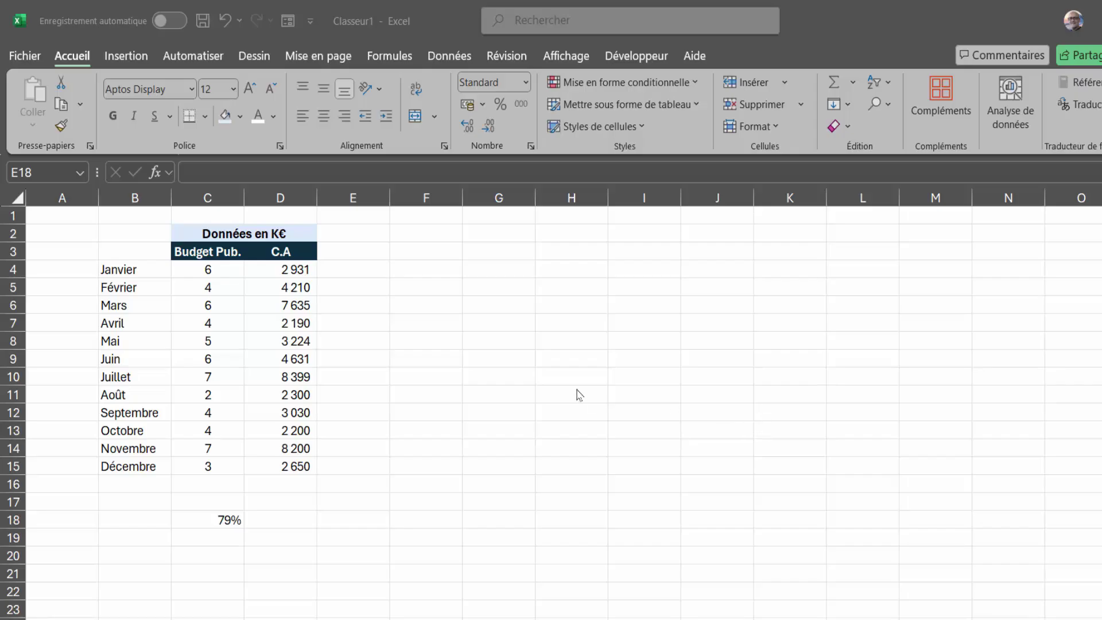
click(532, 344)
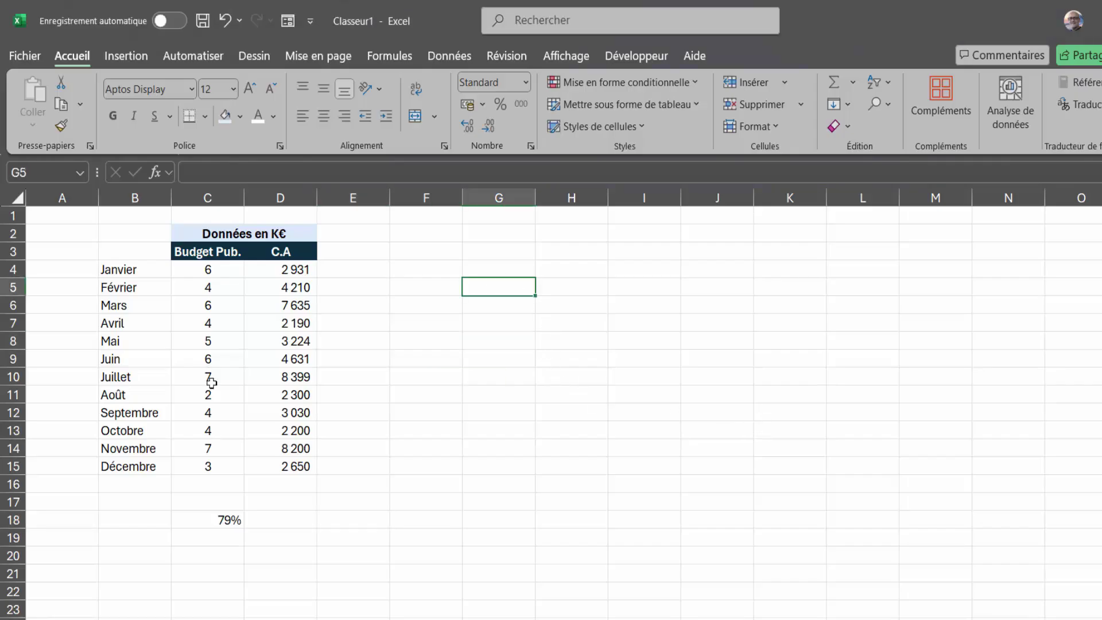
Insert a scatter chart of Budget Pub. versus C.A from C4:D15.
click(211, 274)
drag(259, 281, 268, 470)
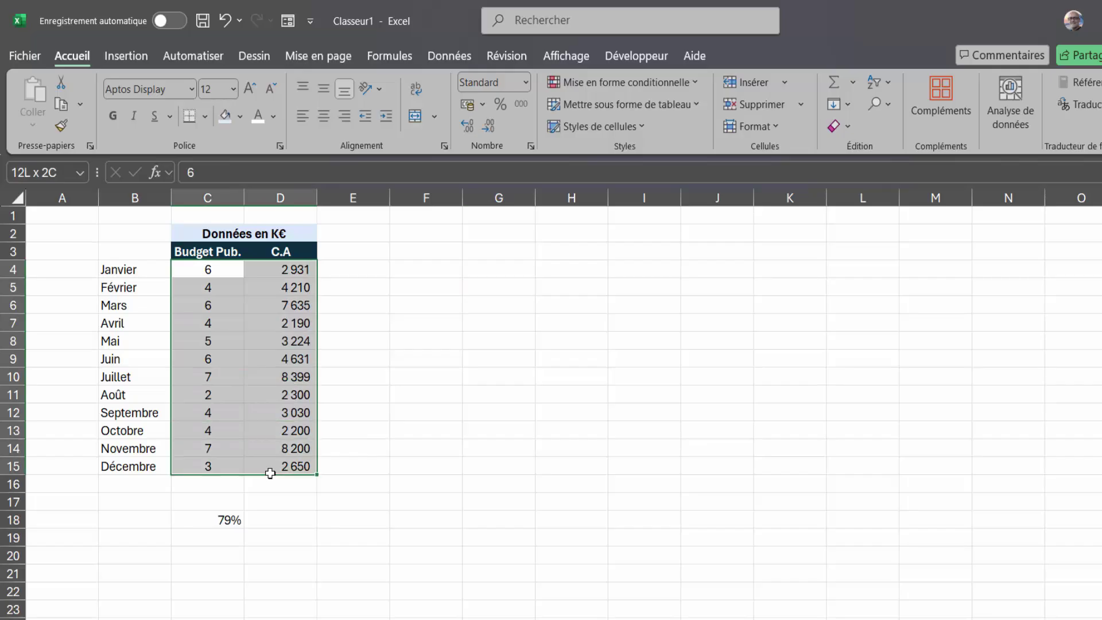
click(126, 55)
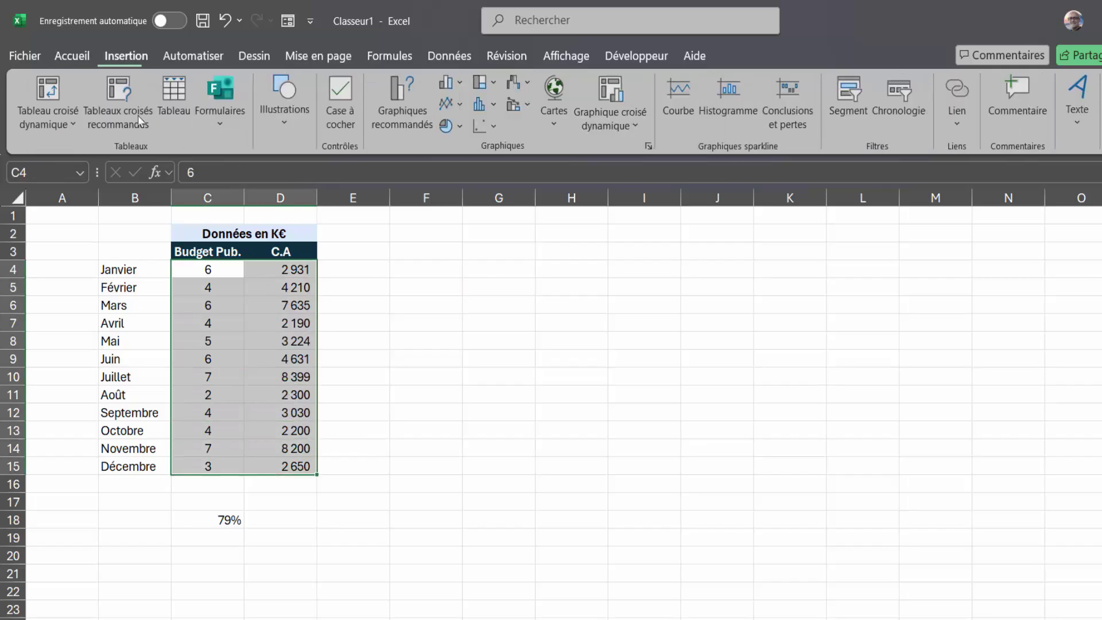
click(485, 125)
click(493, 189)
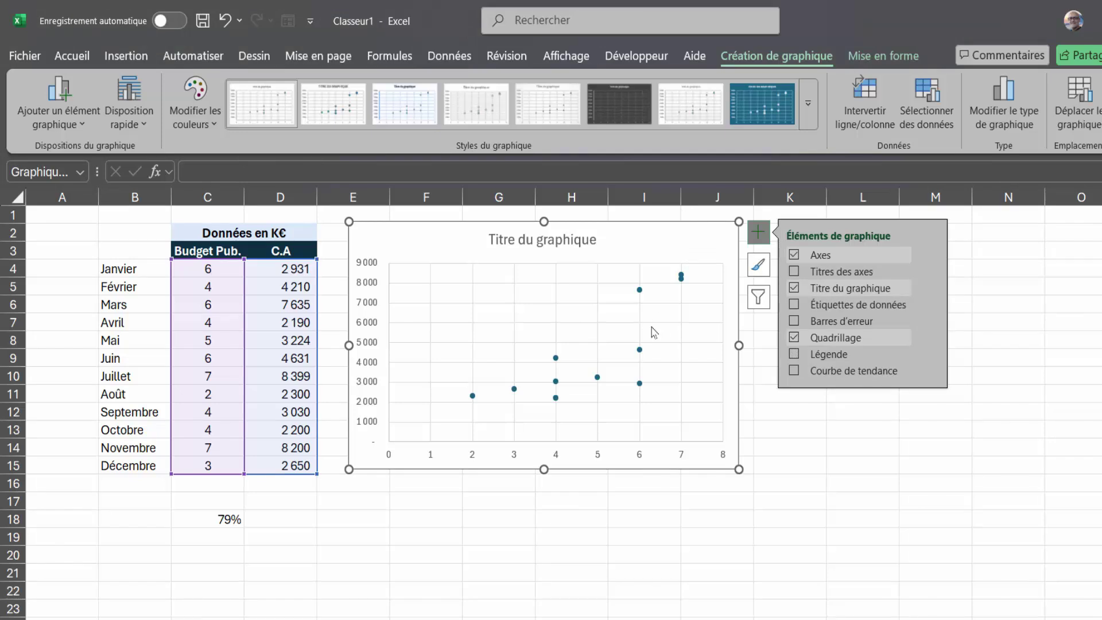
Add a linear trendline to the scatter chart and bring up its format options.
mouse_move(861, 370)
click(795, 370)
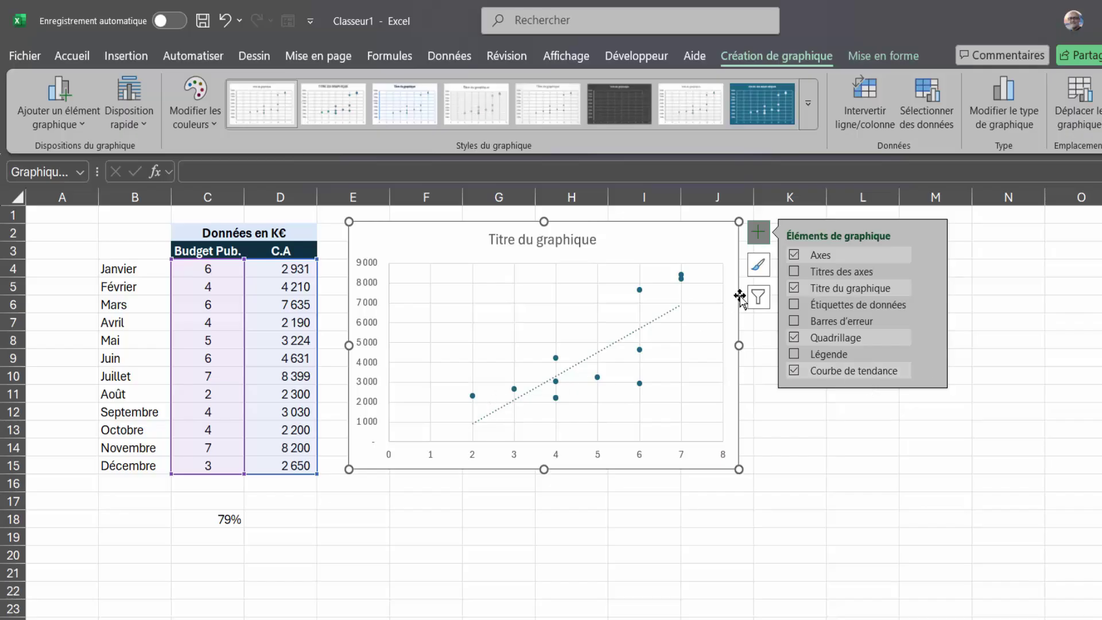
click(929, 371)
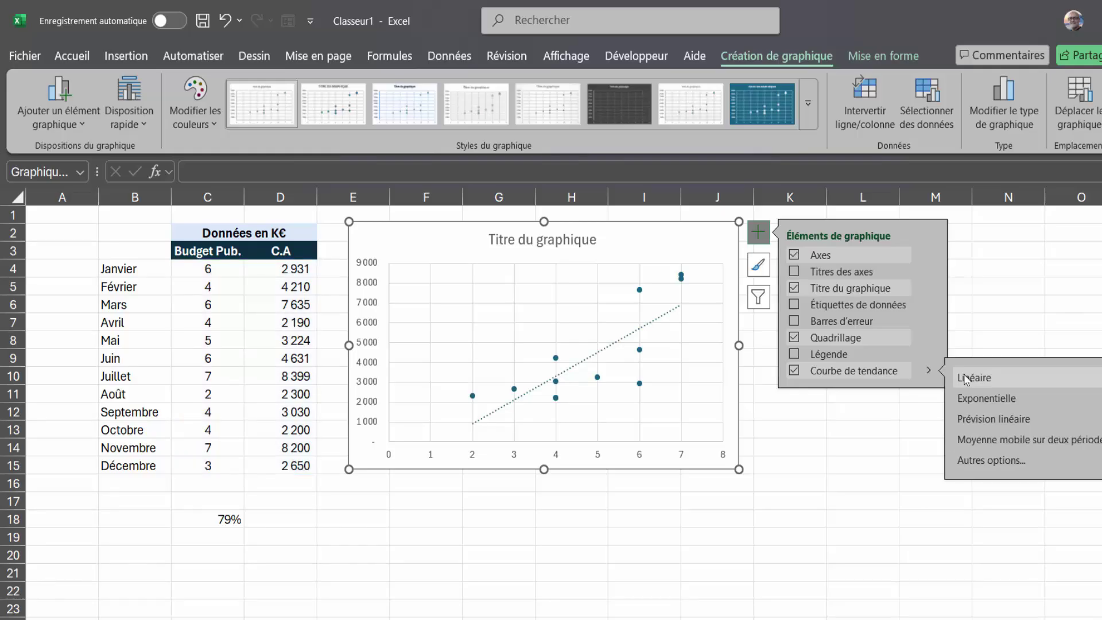
click(987, 460)
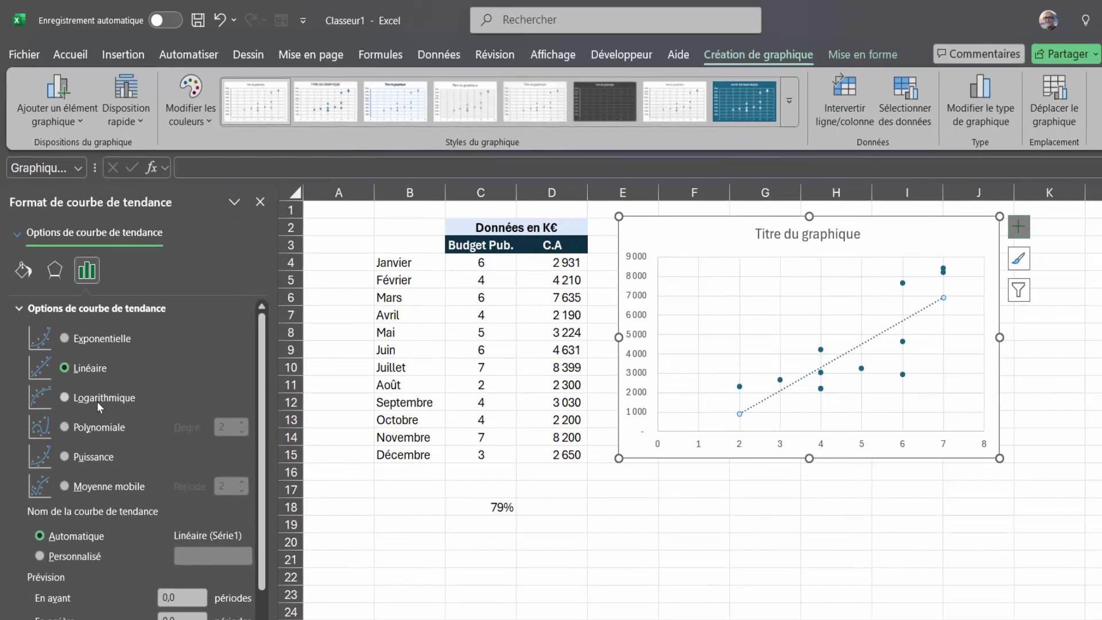
Display the equation y = 1198,7x - 1493,9 on the chart and move it to the upper left.
scroll(98, 401, down, 2)
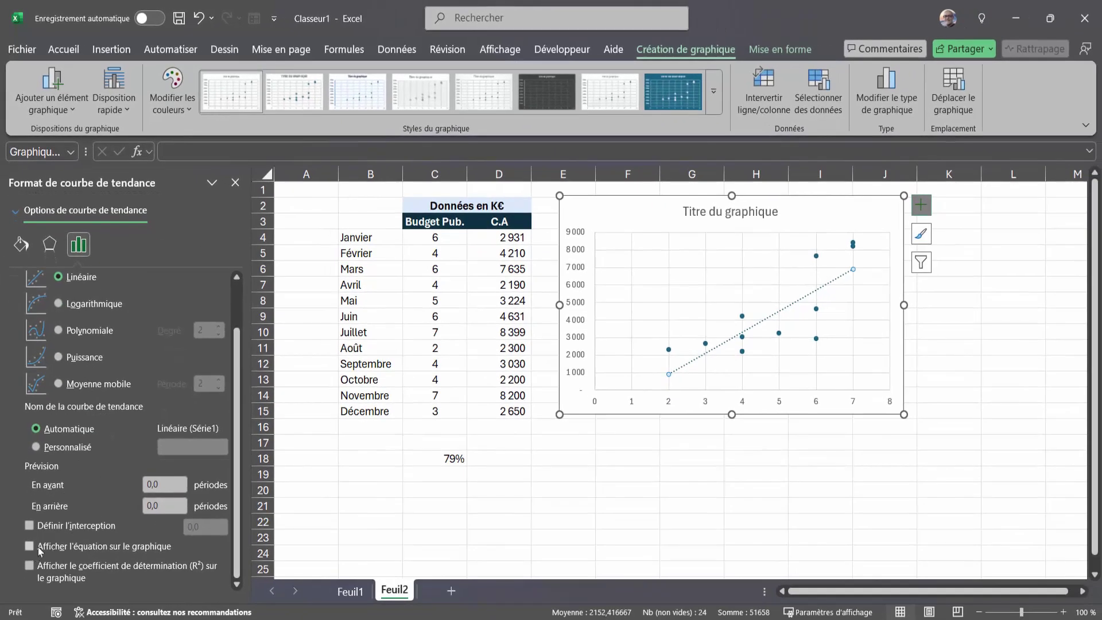
click(30, 546)
click(235, 183)
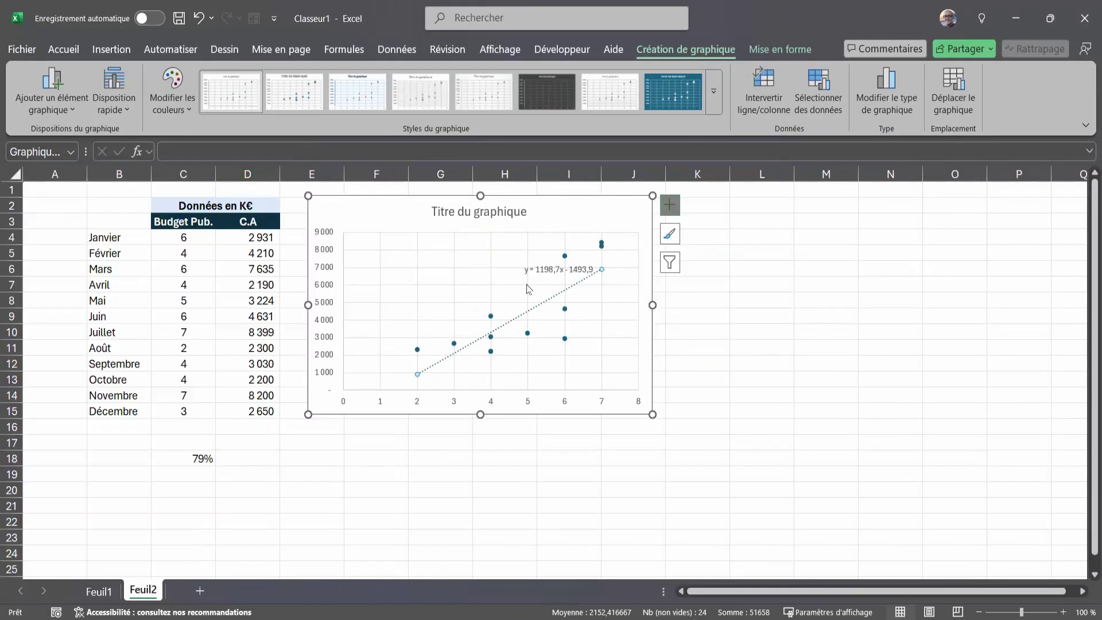
click(575, 269)
mouse_move(574, 275)
mouse_down()
mouse_move(508, 268)
mouse_move(385, 214)
mouse_up()
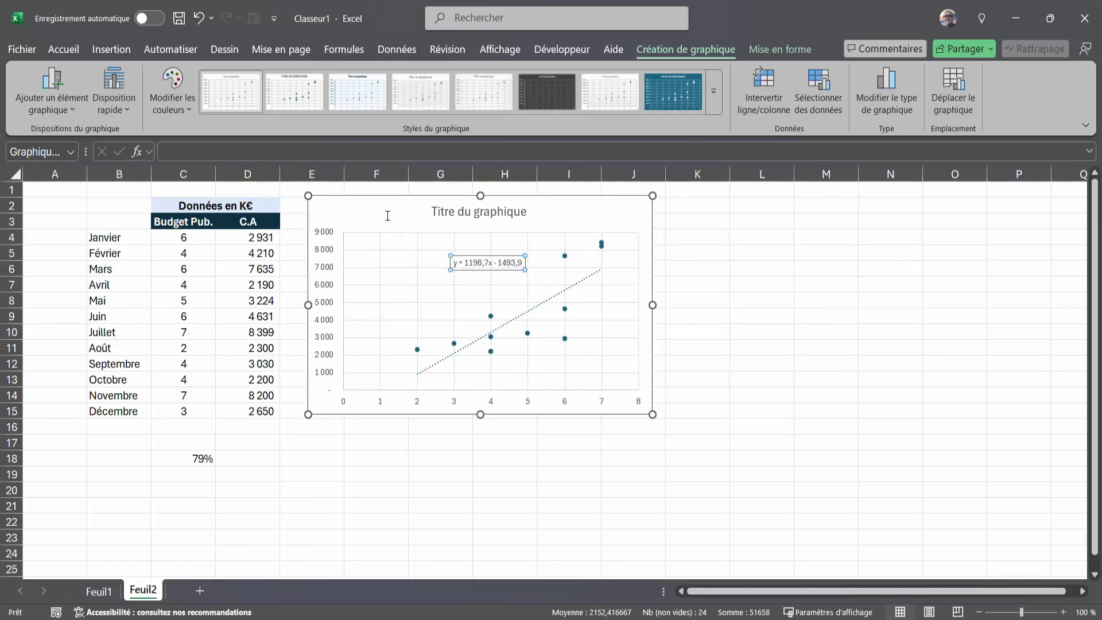
key(Escape)
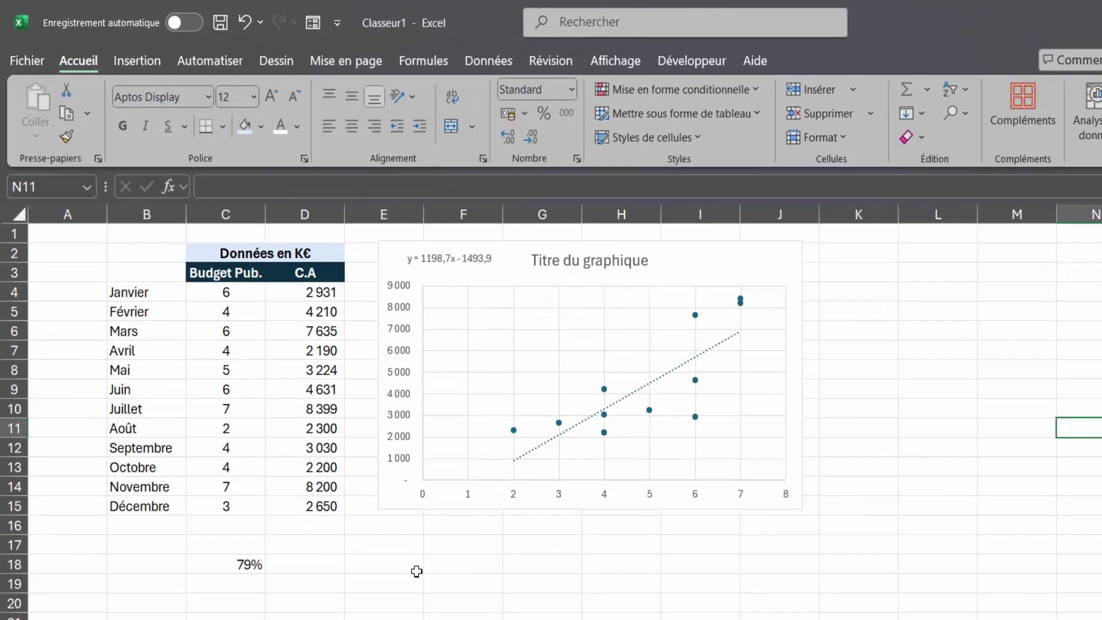
Enter =1198,7*10-1493,9 in E18, predicting 10493,1, then reopen it for editing.
click(337, 462)
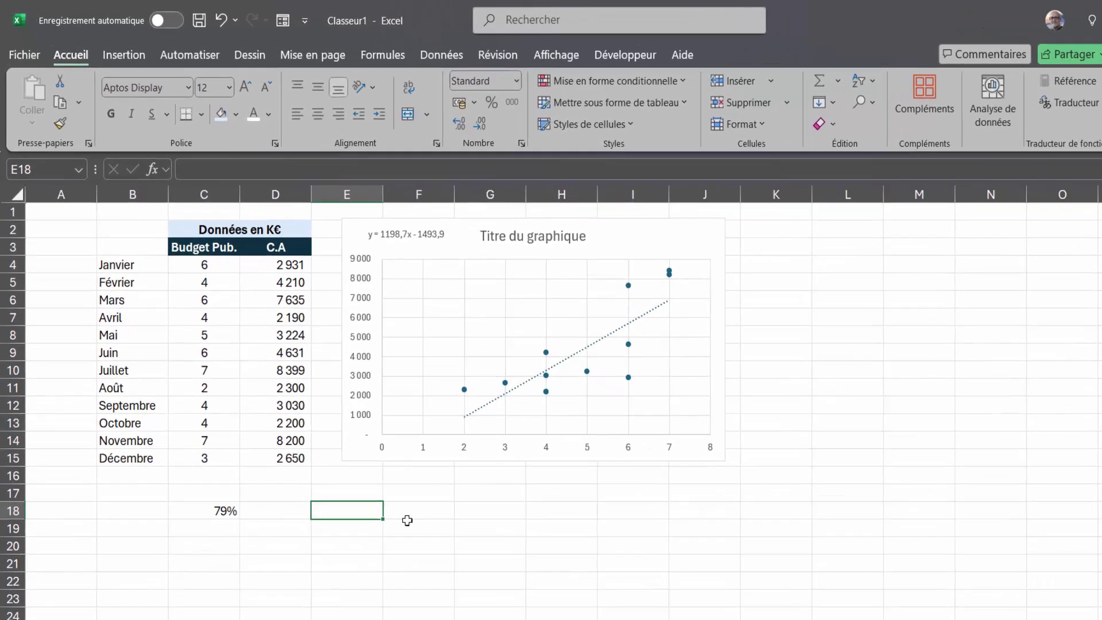
text(=)
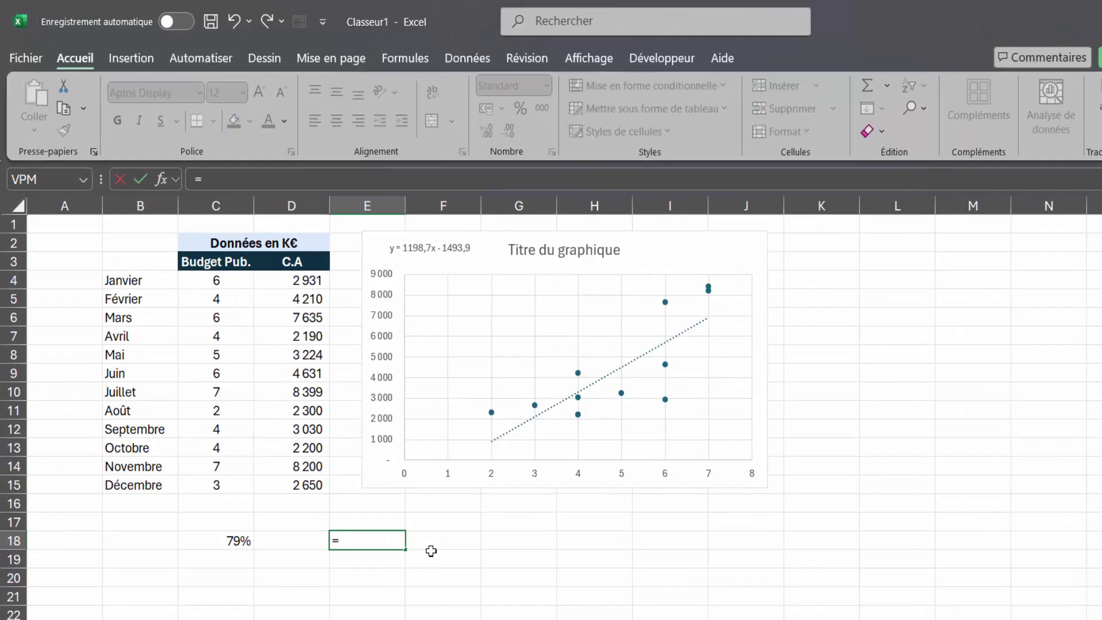
text(1198,)
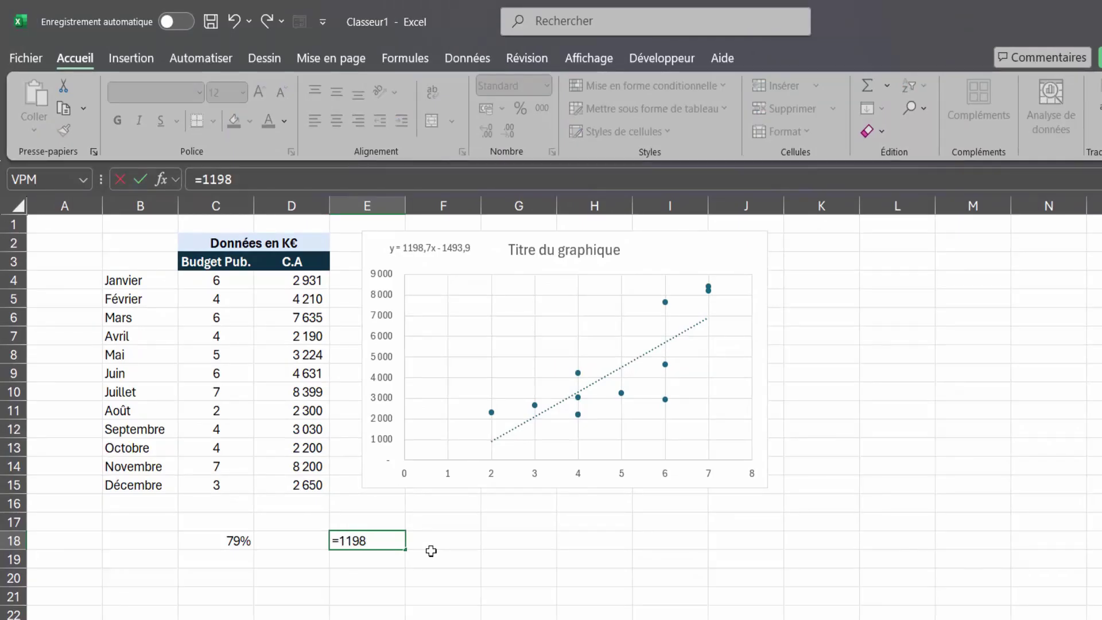
text(7*1)
text(0-)
text(1493,9)
key(Return)
key(Up)
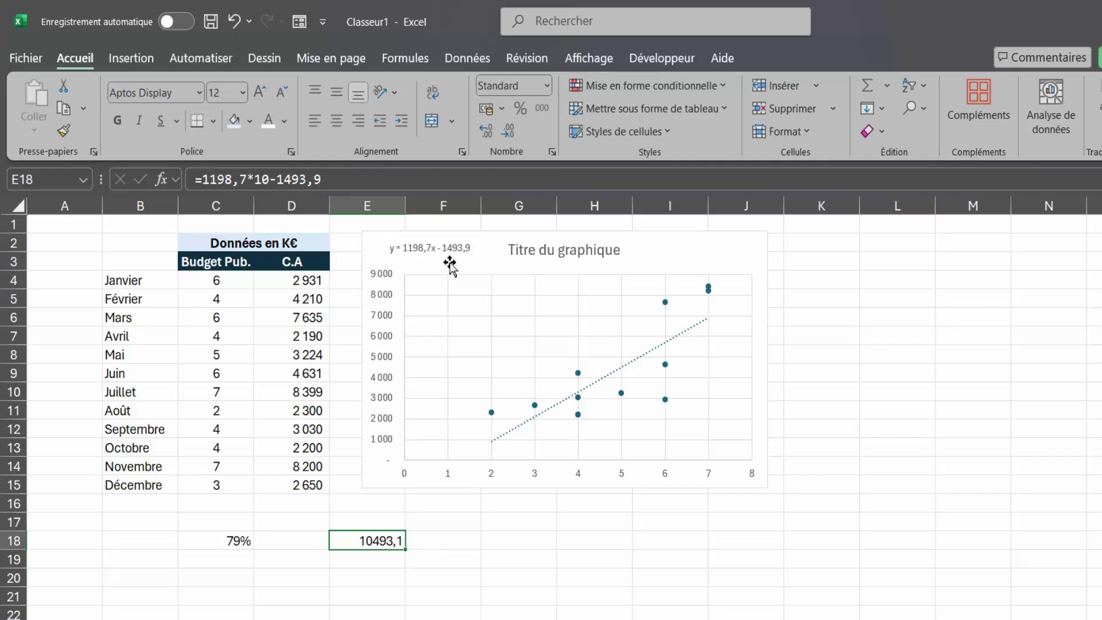
double_click(376, 540)
Replace the budget 10 with 4 in E18's formula, predicting 3300,9.
click(382, 540)
key(Delete)
key(Delete)
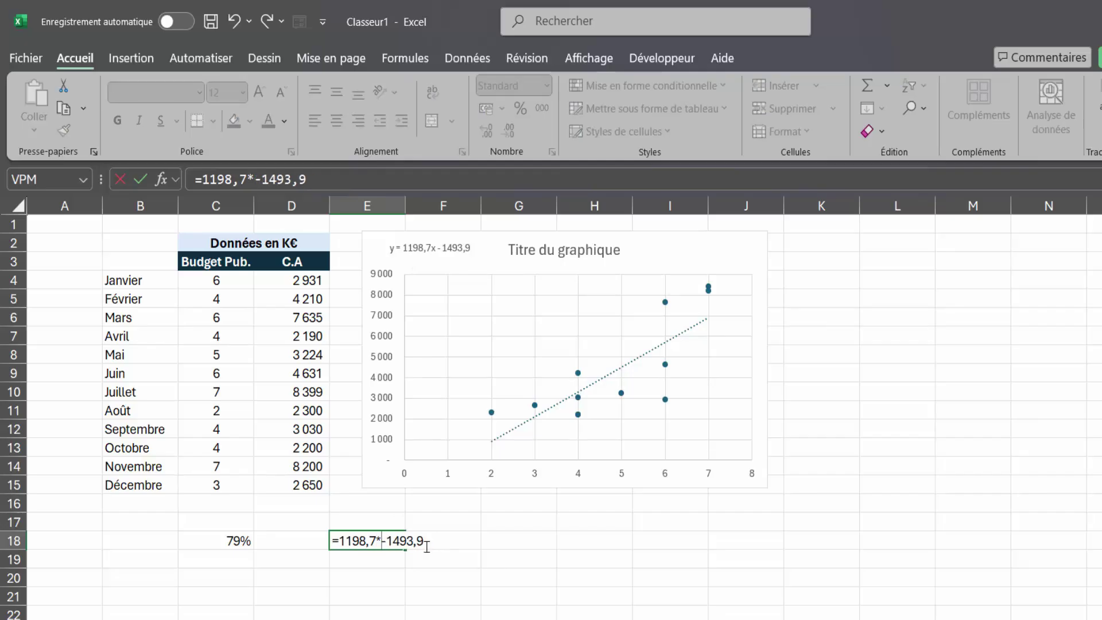
text(4)
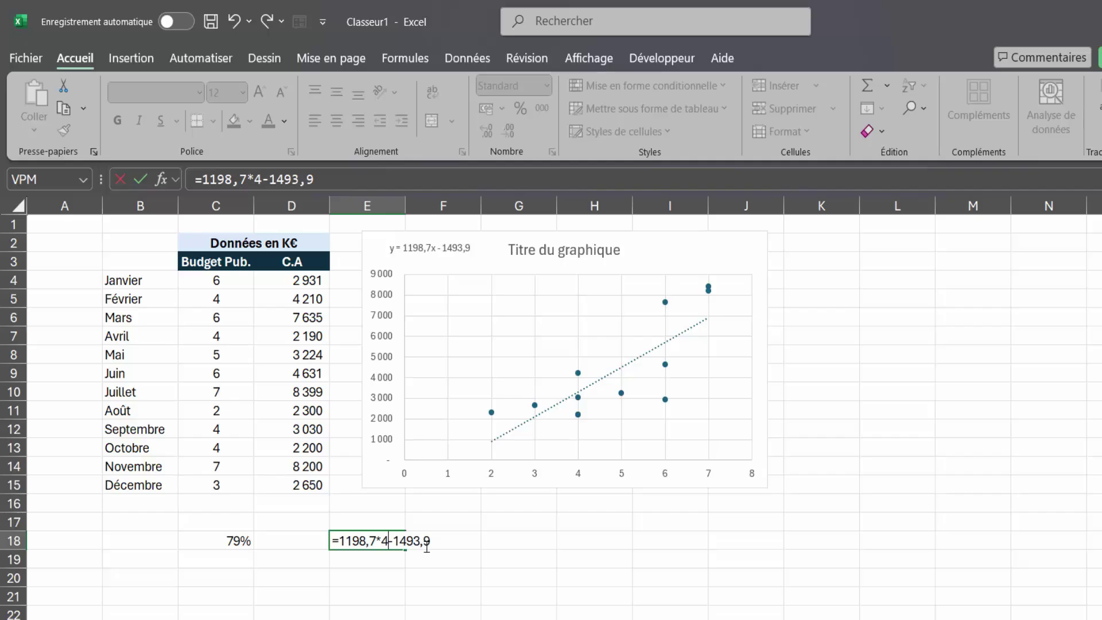
key(Return)
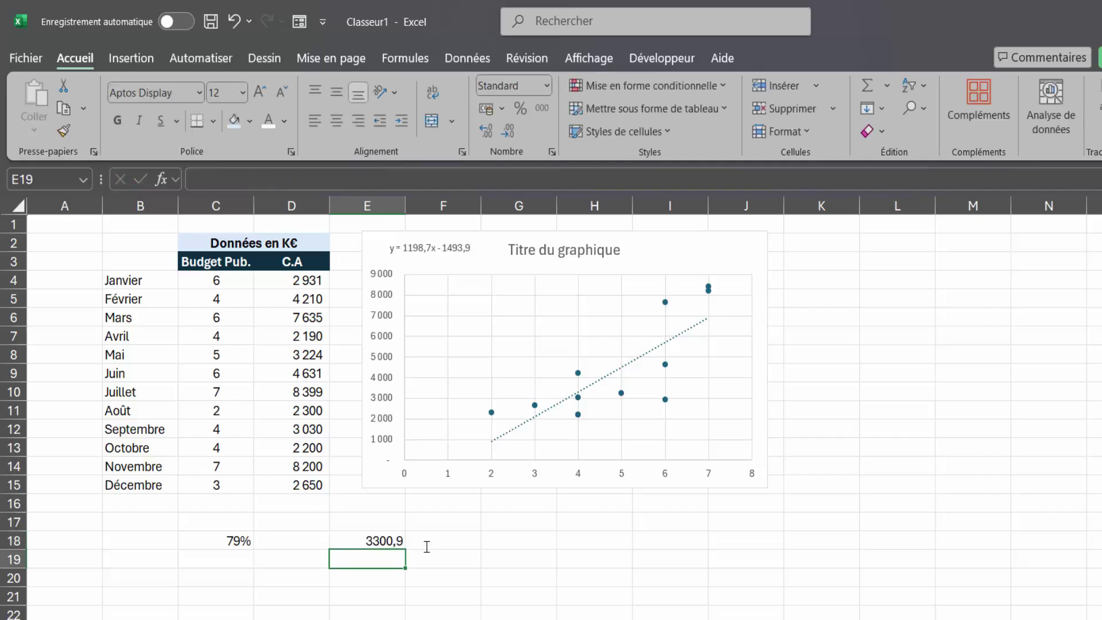
click(383, 537)
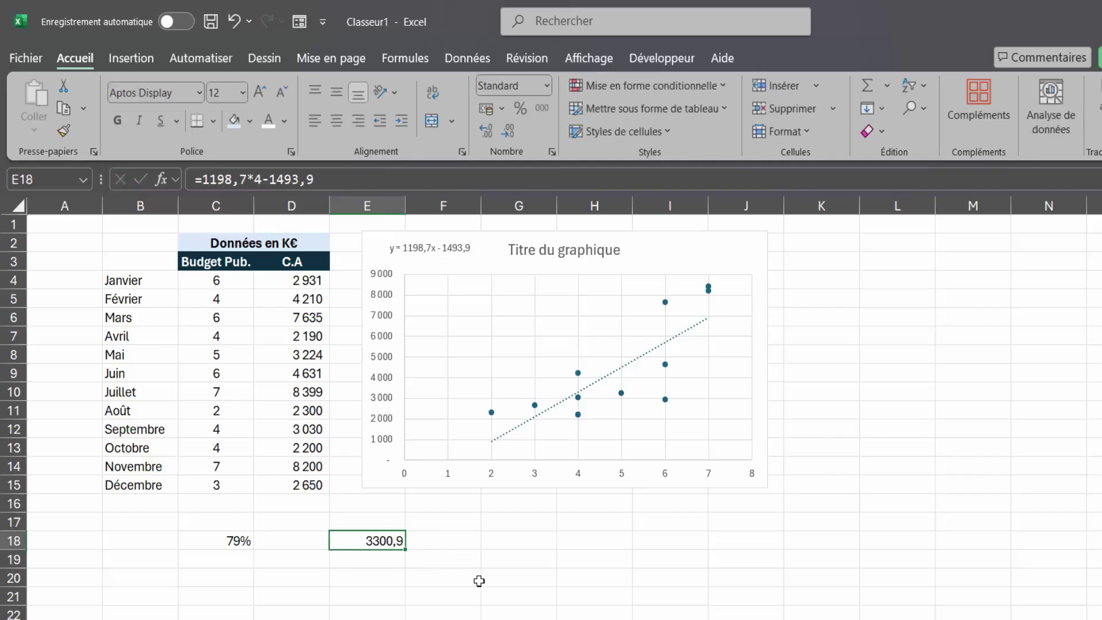